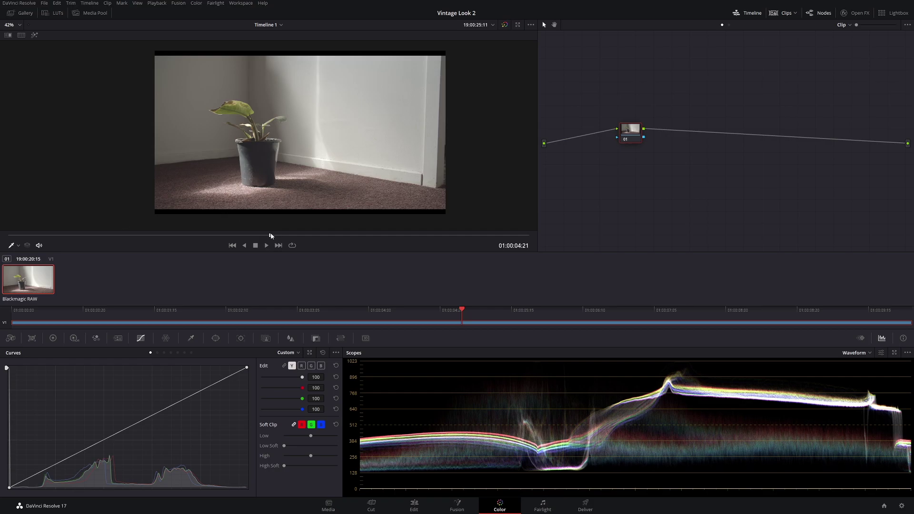
Step: Switch to the browser, skim "The vintage look in Davinci Resolve" video in full screen, and return to DaVinci Resolve
key("alt+Tab")
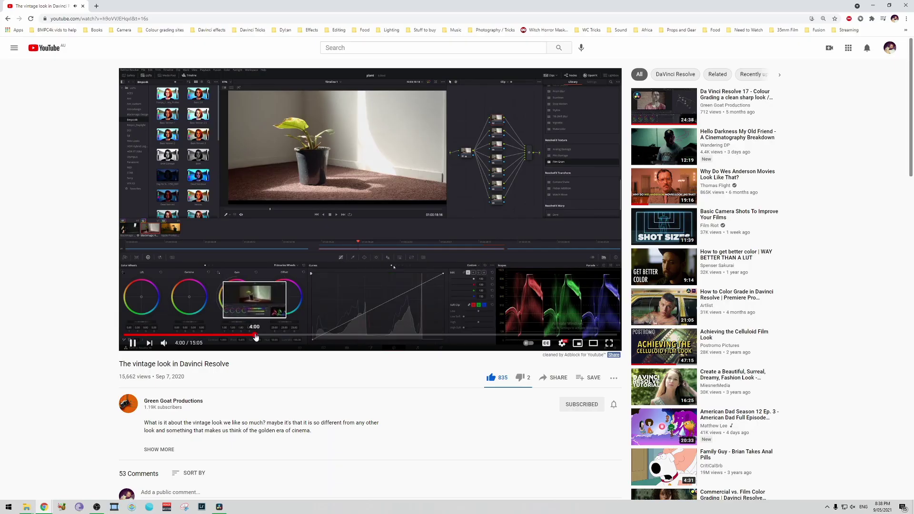
left_click(255, 336)
key("F11")
key("f")
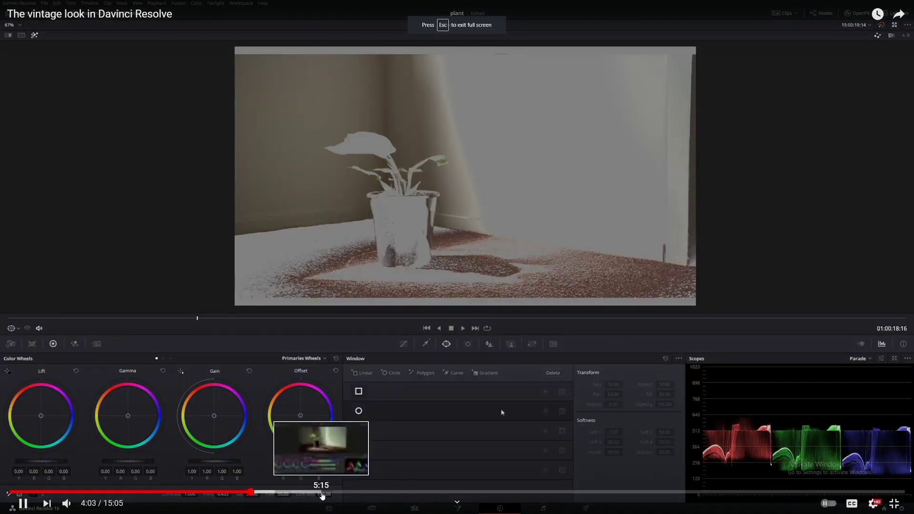
left_click(199, 490)
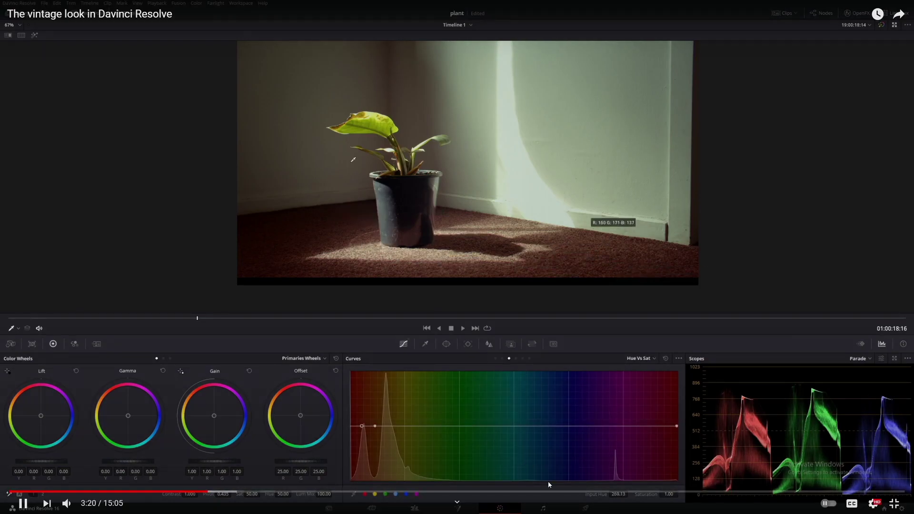
left_click(559, 491)
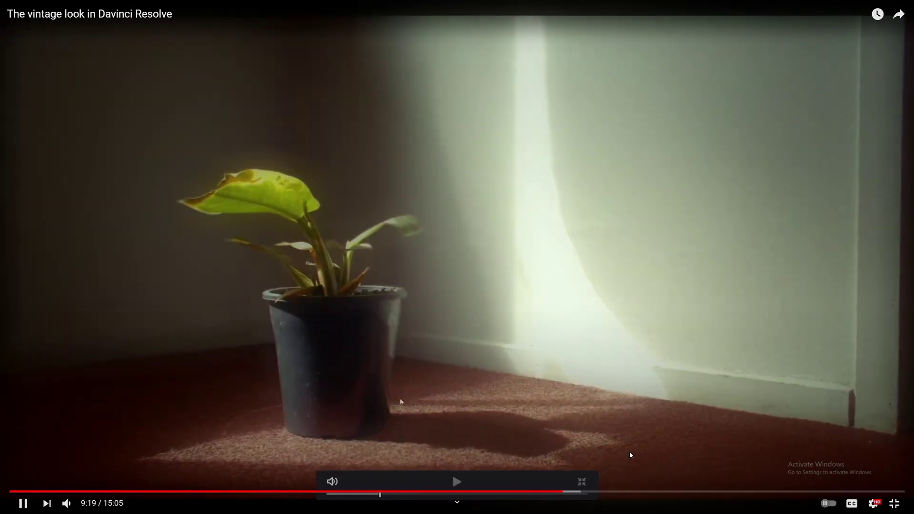
left_click(677, 490)
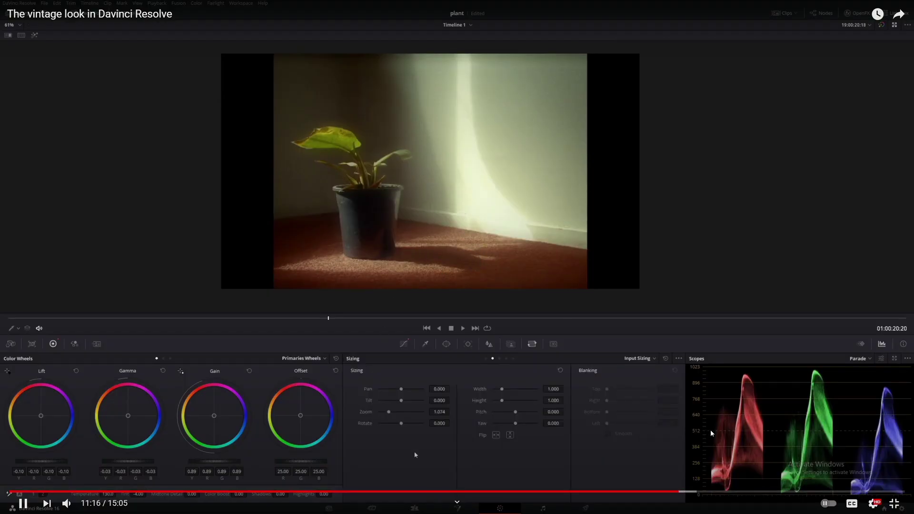
left_click(792, 491)
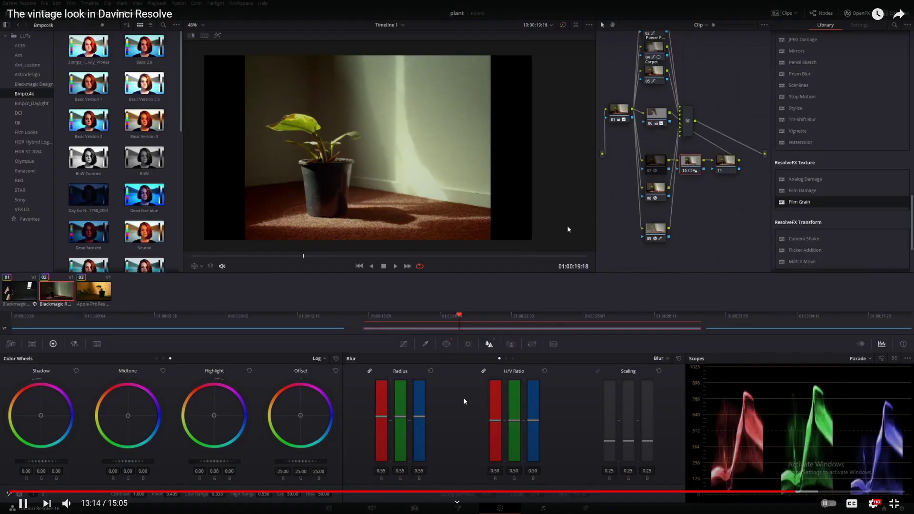
left_click(96, 491)
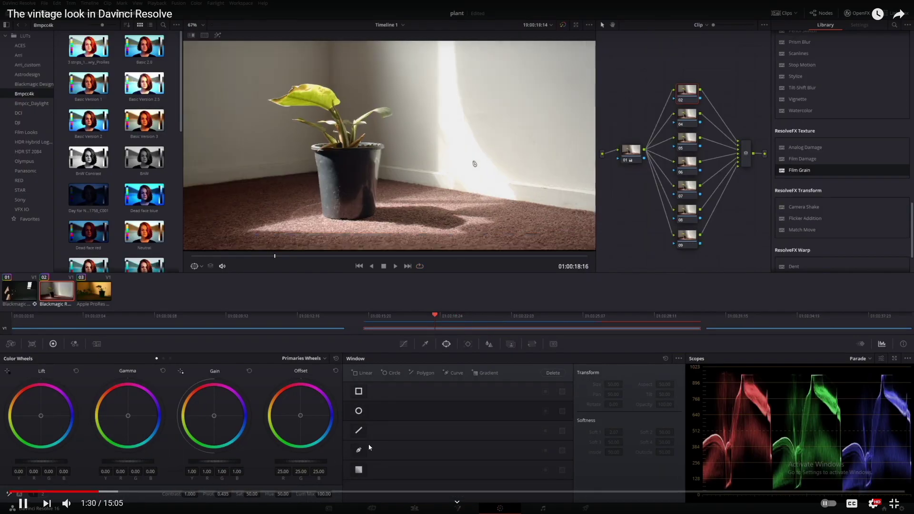
left_click(208, 490)
left_click(897, 504)
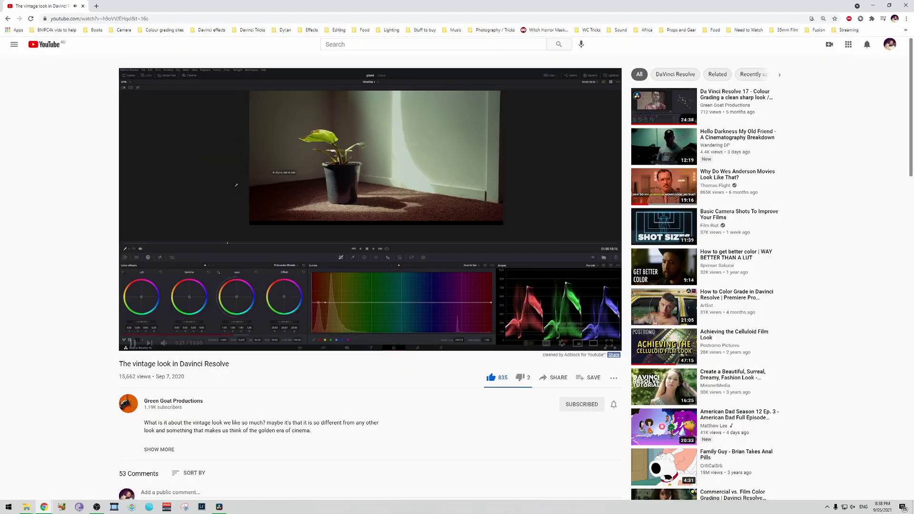
key("alt+Tab")
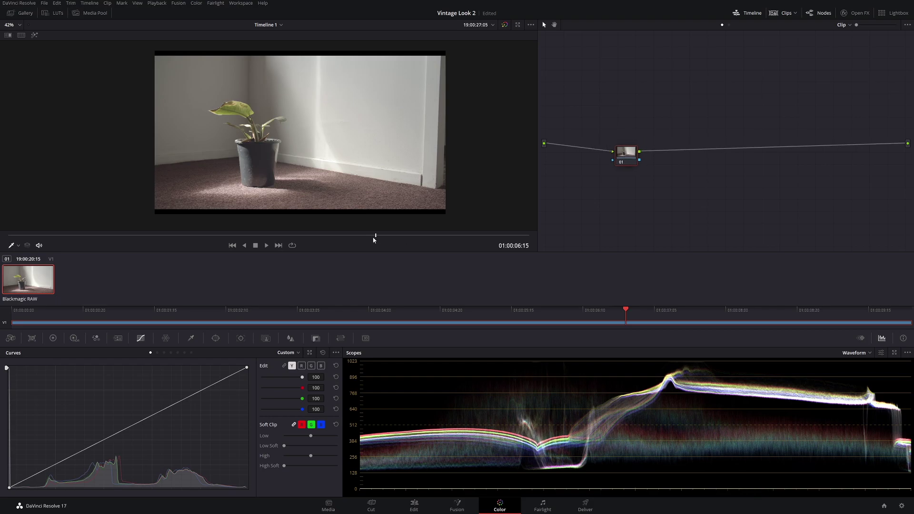
Step: Scrub through the plant clip to compare the light on the wall and park the playhead at 01:00:02:01
left_click_drag(375, 236, 300, 235)
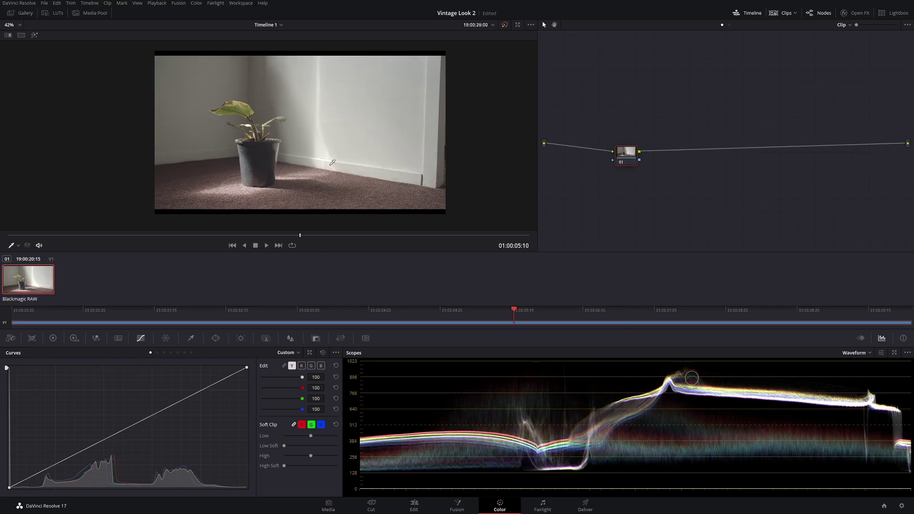
left_click(342, 236)
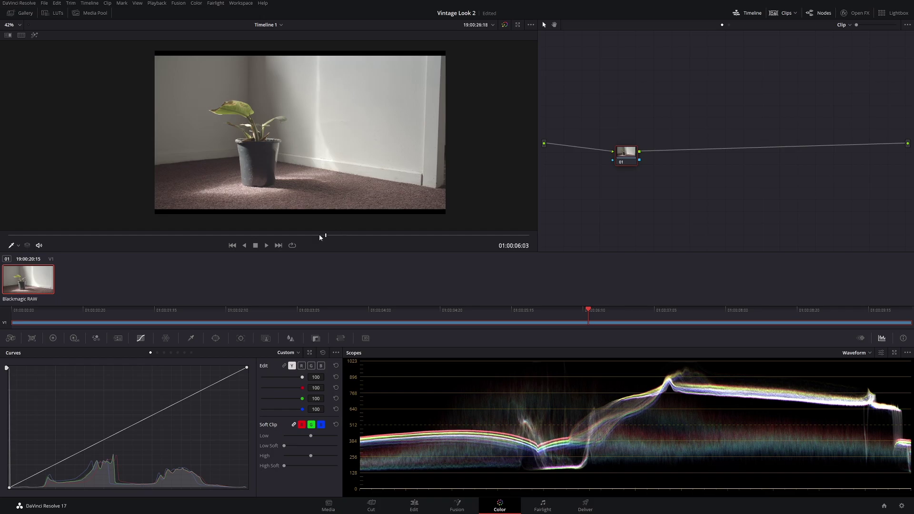
key("j")
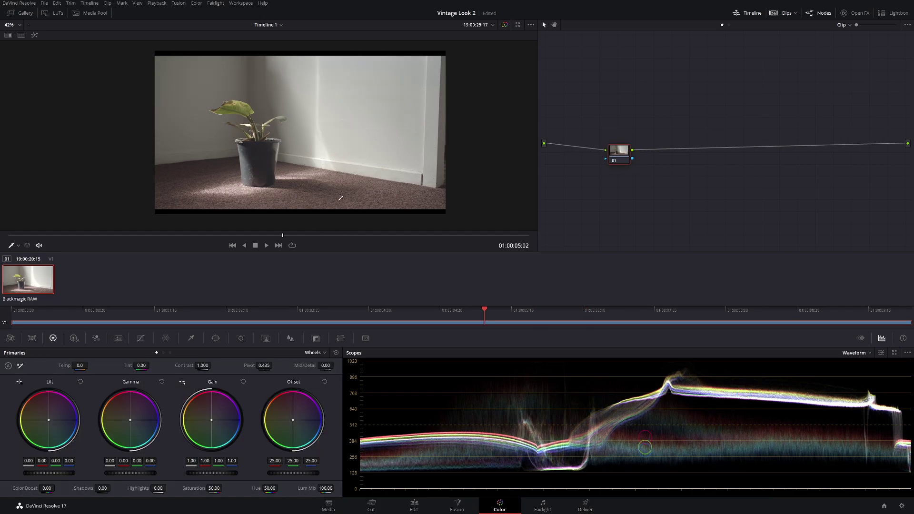
left_click(269, 236)
left_click_drag(266, 238, 118, 242)
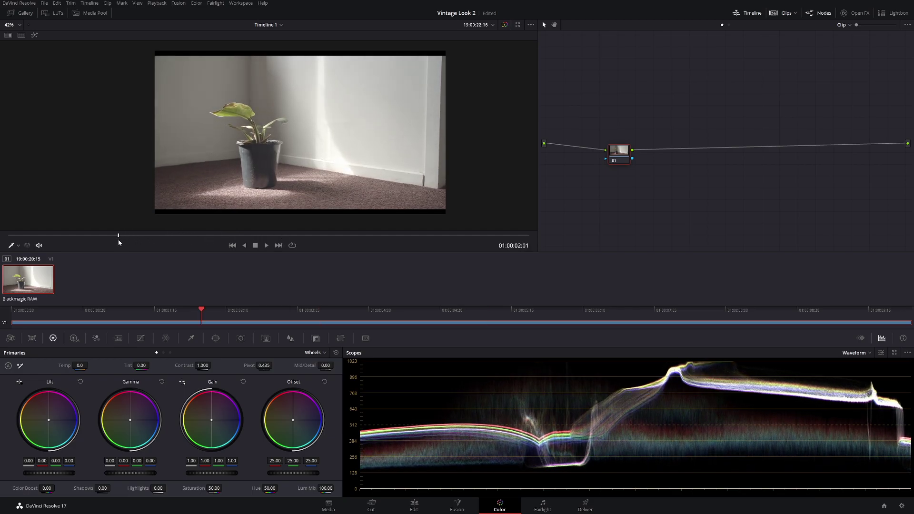
Step: Widen the viewer area by narrowing the node graph, and show the clip at 42% zoom
left_click_drag(333, 143, 343, 150)
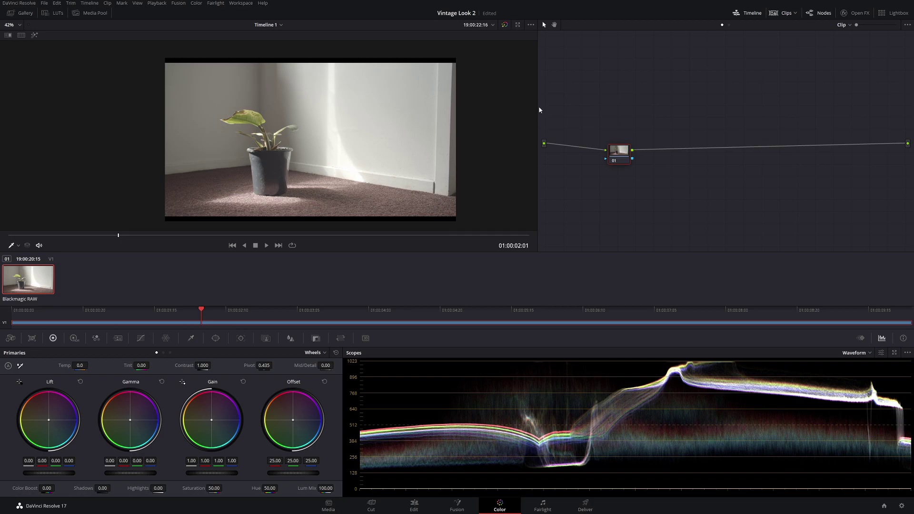
left_click_drag(538, 110, 717, 106)
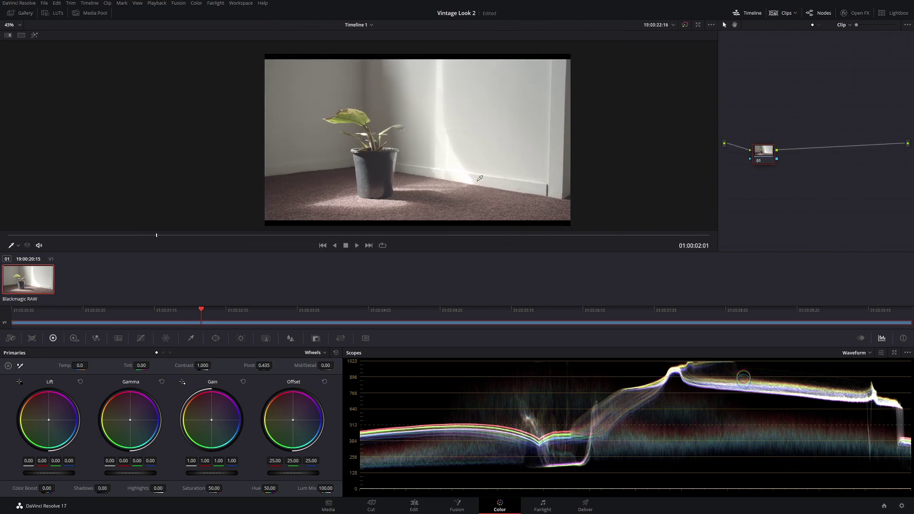
scroll(479, 179, "down", 2)
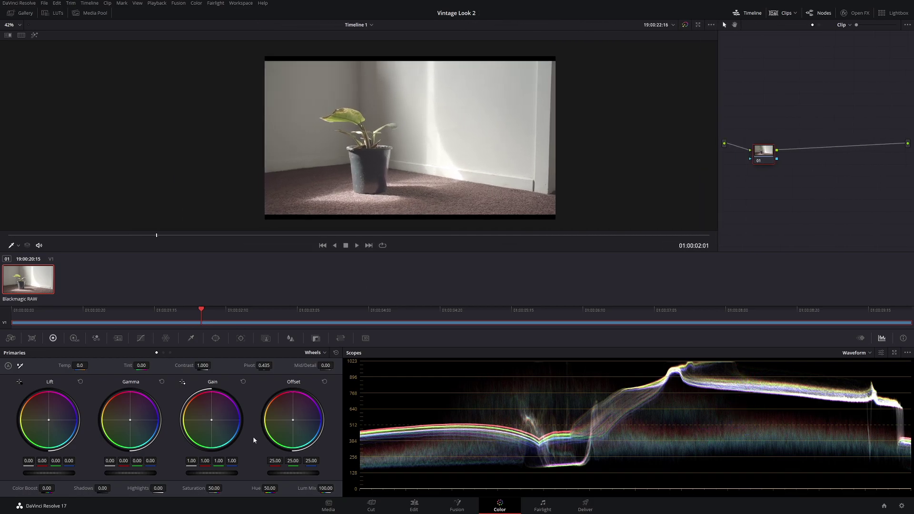
Step: Flatten the image on node 01 with gain 0.84, lift -0.06, contrast 0.768 and saturation 69.80
left_click_drag(219, 473, 221, 476)
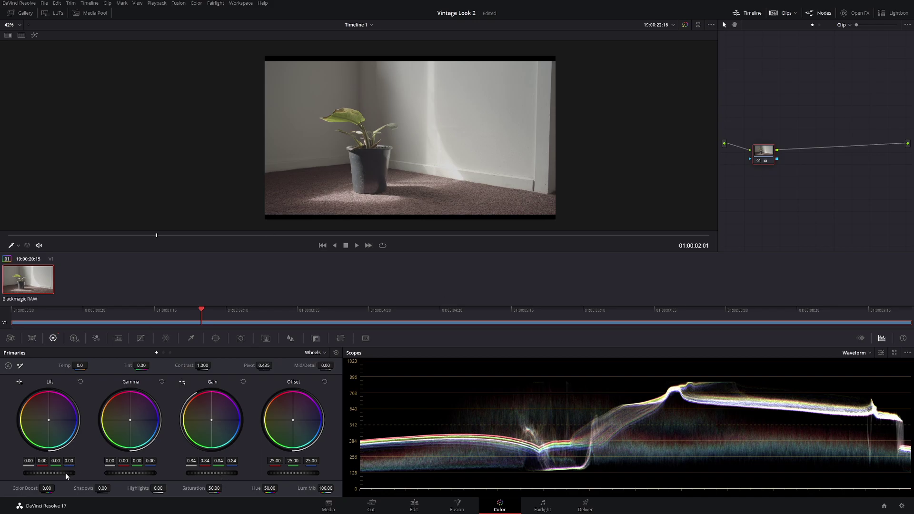
left_click_drag(65, 474, 64, 477)
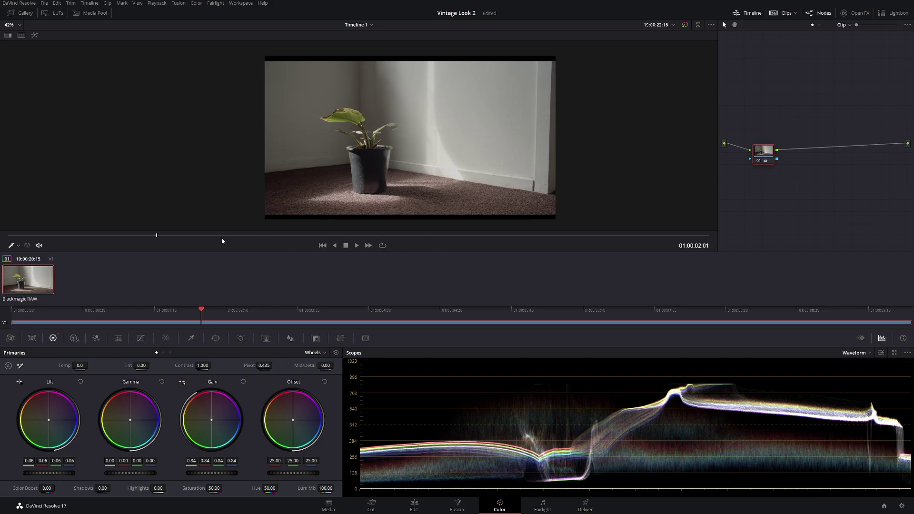
left_click_drag(222, 241, 131, 235)
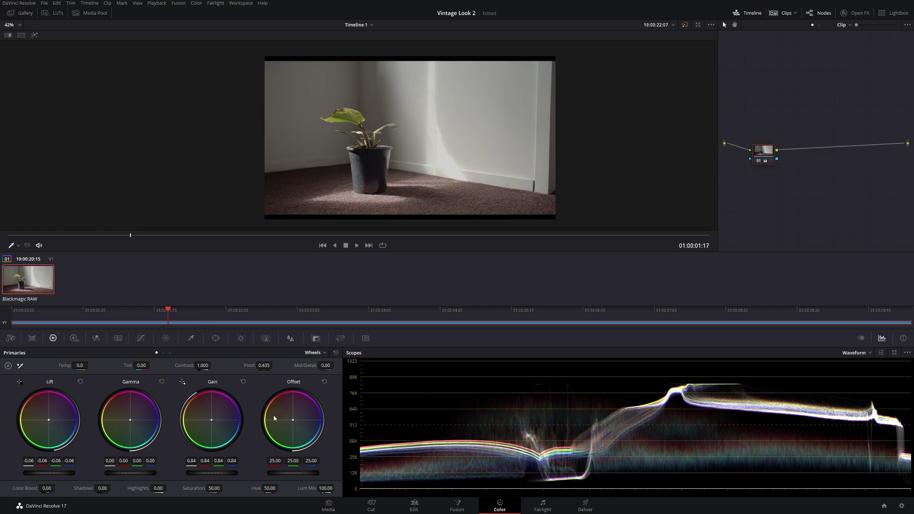
left_click_drag(204, 366, 214, 365)
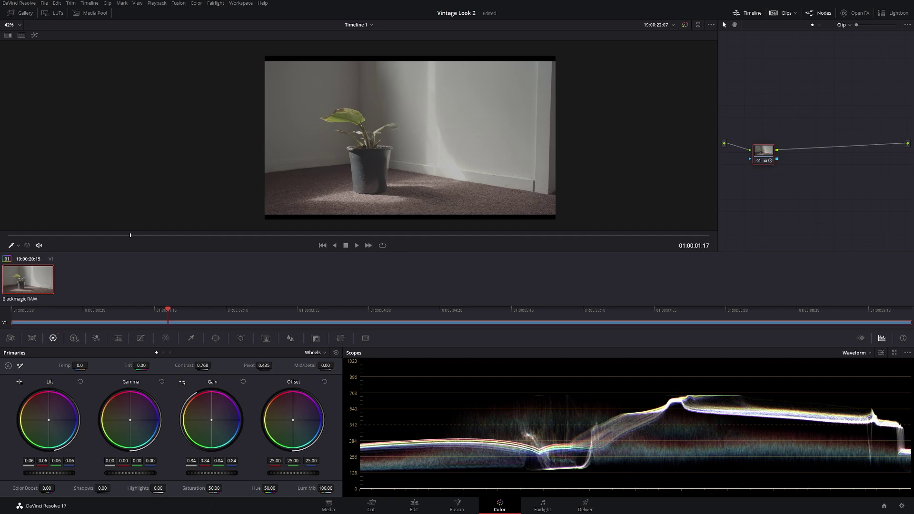
left_click_drag(224, 487, 224, 488)
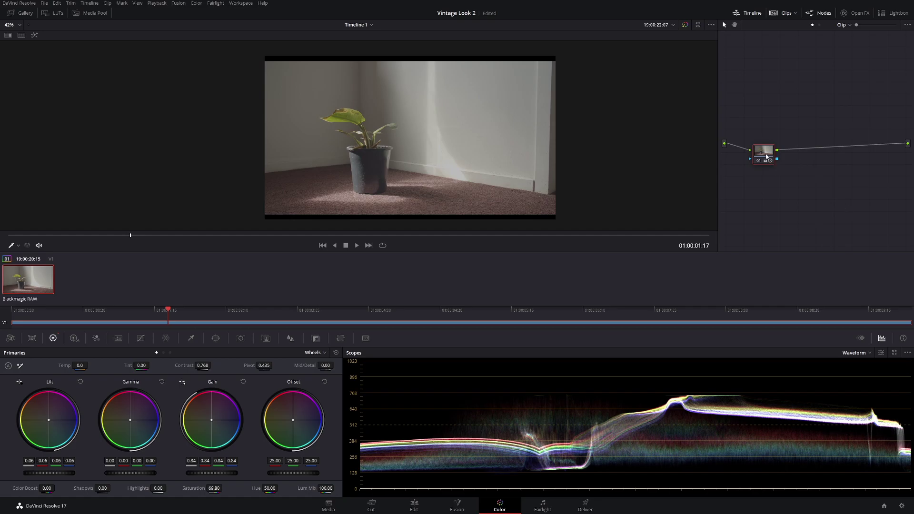
Step: Add a serial node after node 01 and warm it with a temperature of 450
key("alt+s")
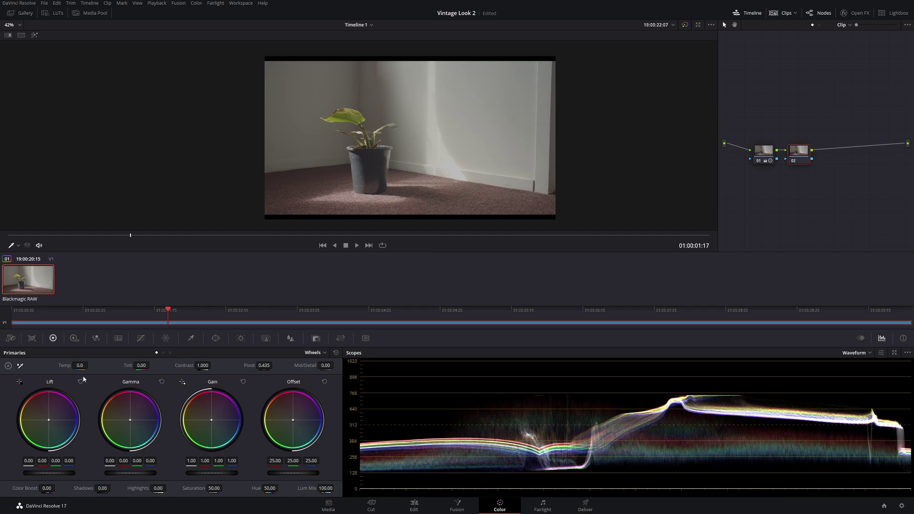
left_click_drag(80, 366, 90, 365)
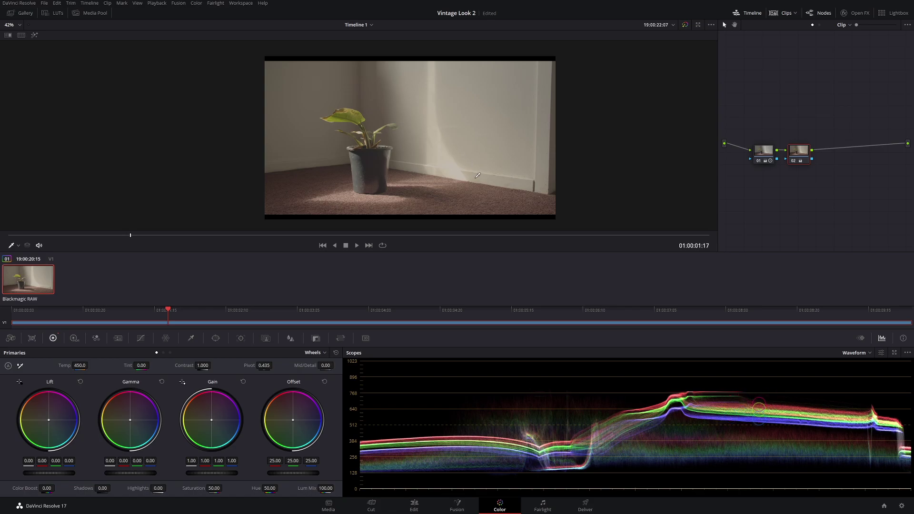
Step: In node 02's RGB Mixer, set blue in the red output to 0.03 and slightly lower blue in the blue output
left_click(95, 338)
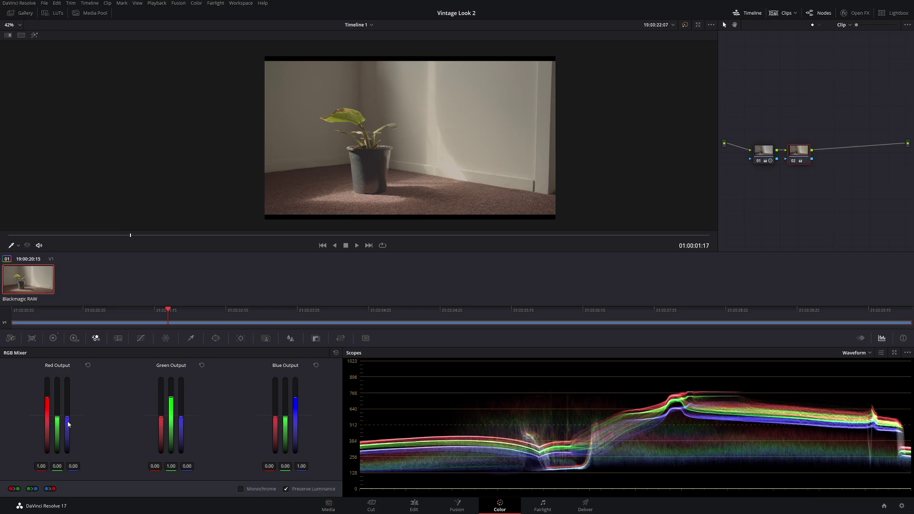
left_click_drag(68, 424, 68, 424)
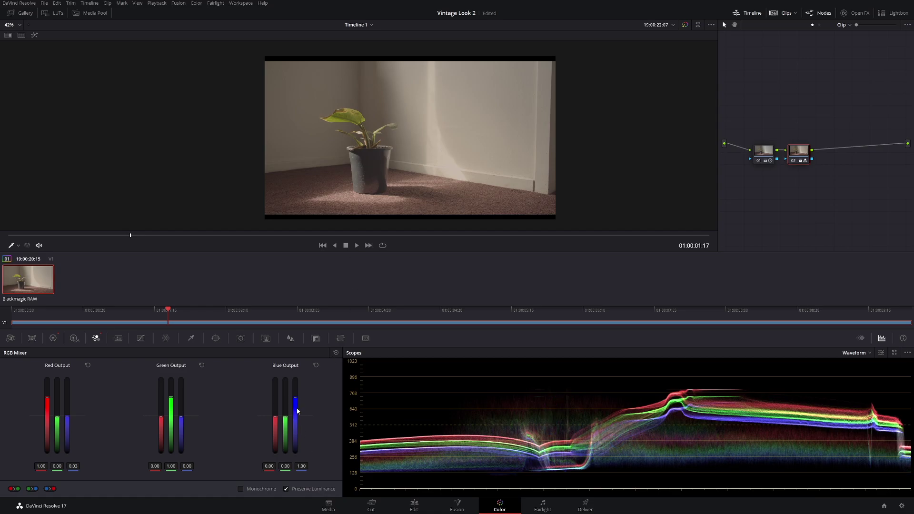
left_click_drag(297, 410, 296, 411)
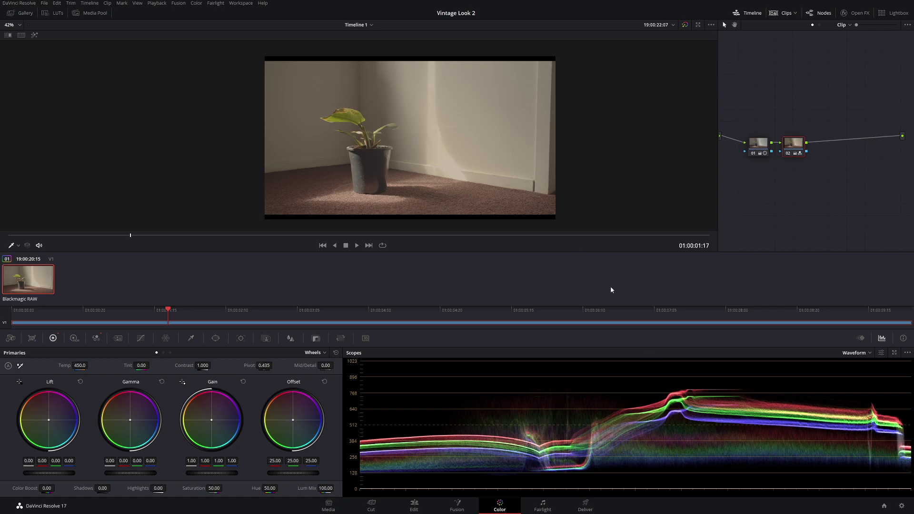
Step: Set the project's color science to DaVinci YRGB Color Managed with the DaVinci Wide Gamut preset and save the settings
left_click(901, 506)
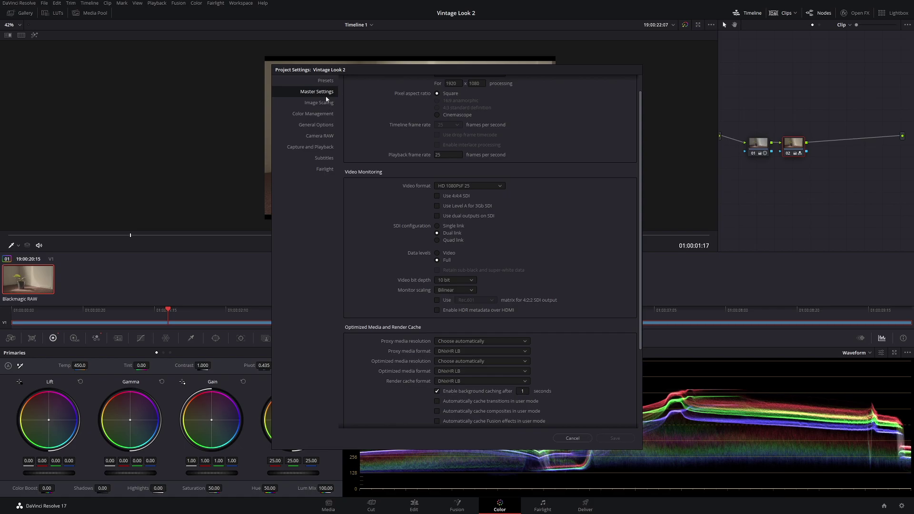
left_click(323, 114)
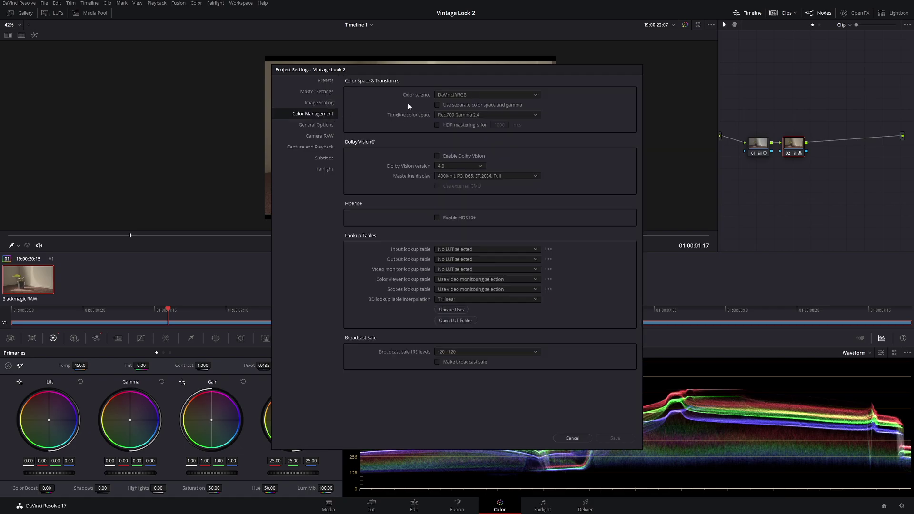
left_click(466, 97)
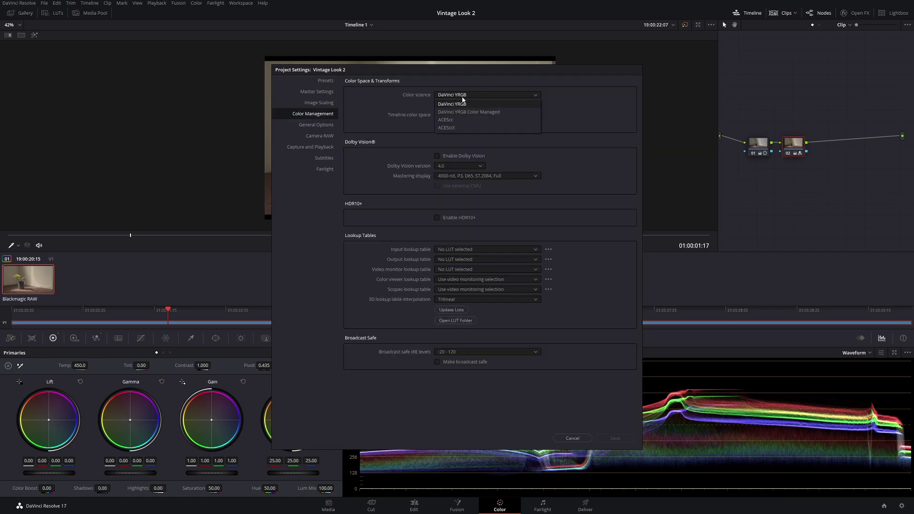
left_click(490, 113)
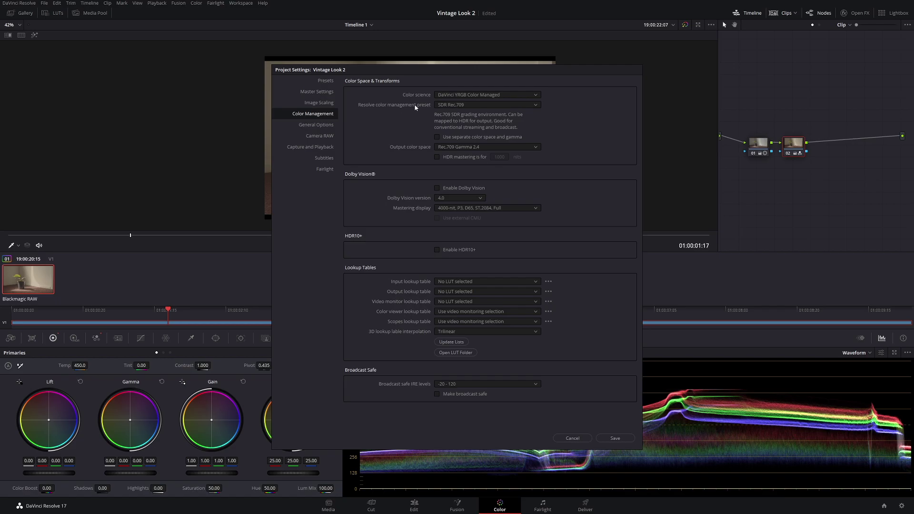
left_click(484, 106)
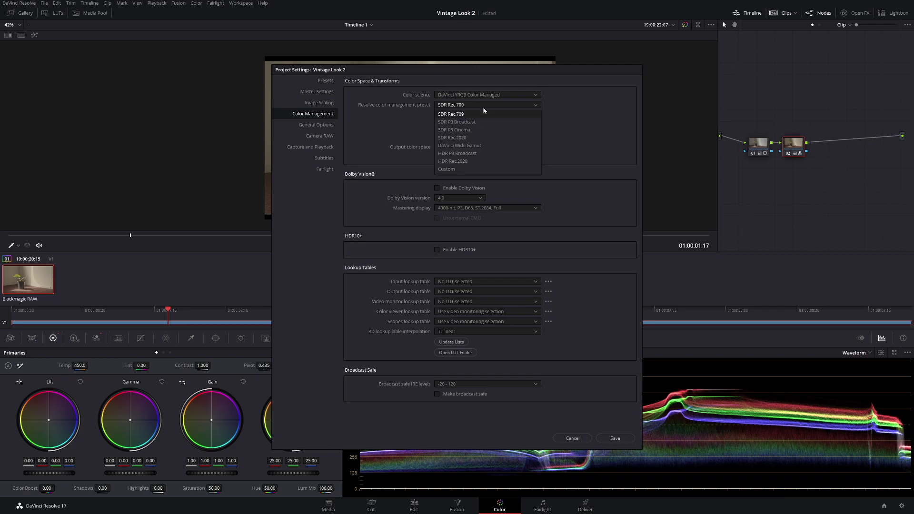
left_click(481, 146)
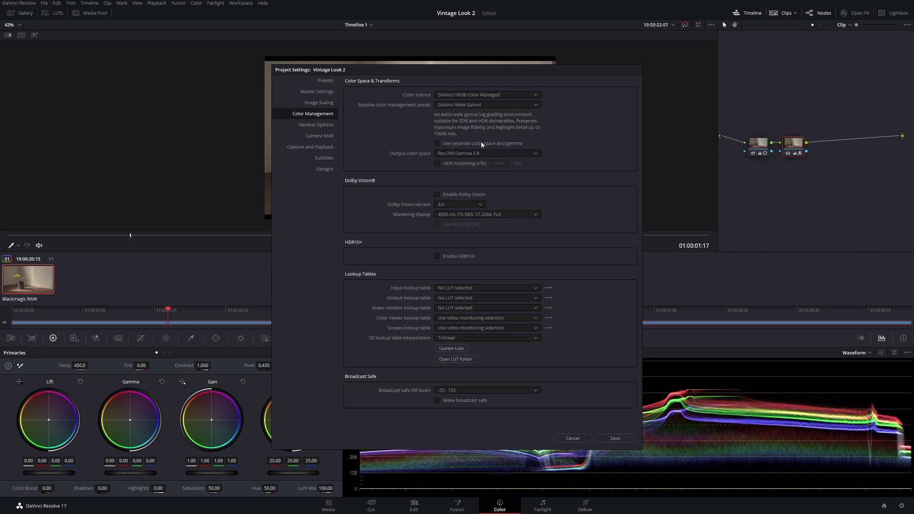
left_click(601, 435)
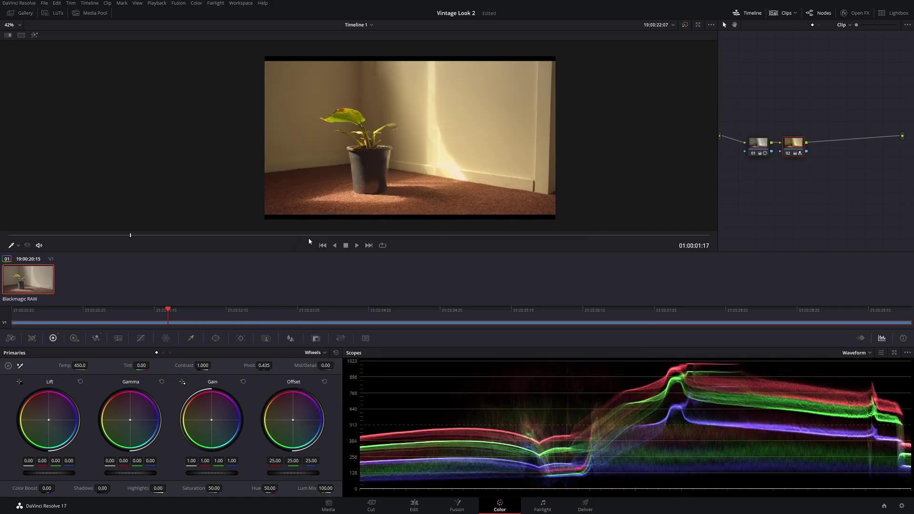
Step: Move the playhead to 01:00:01:13 and add a serial node after node 02
left_click_drag(316, 236, 119, 236)
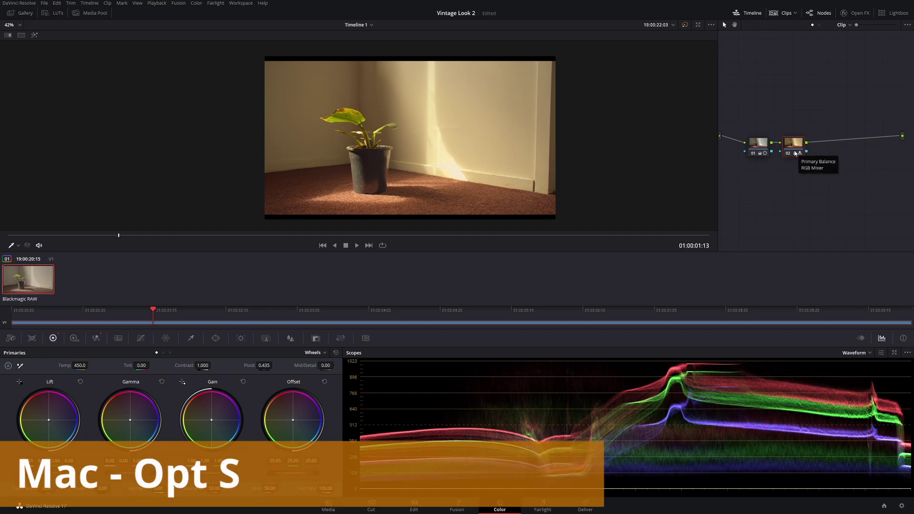
key("alt+s")
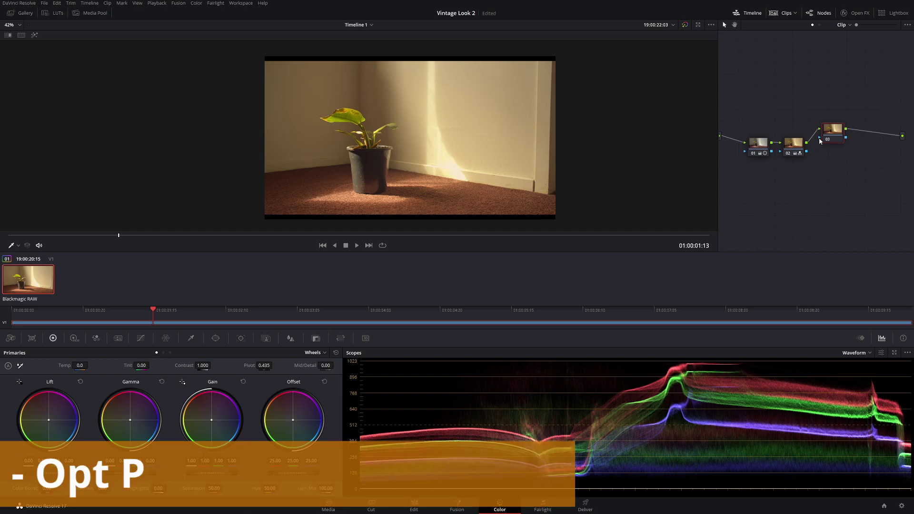
Step: Add two parallel nodes beside node 03, then widen the node graph area and clean up the node layout
key("alt+p")
key("alt+p")
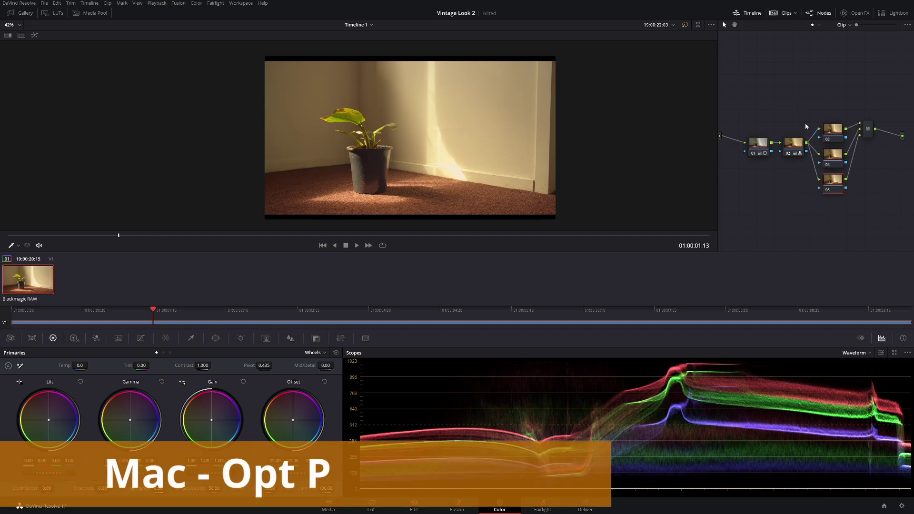
left_click_drag(717, 100, 606, 100)
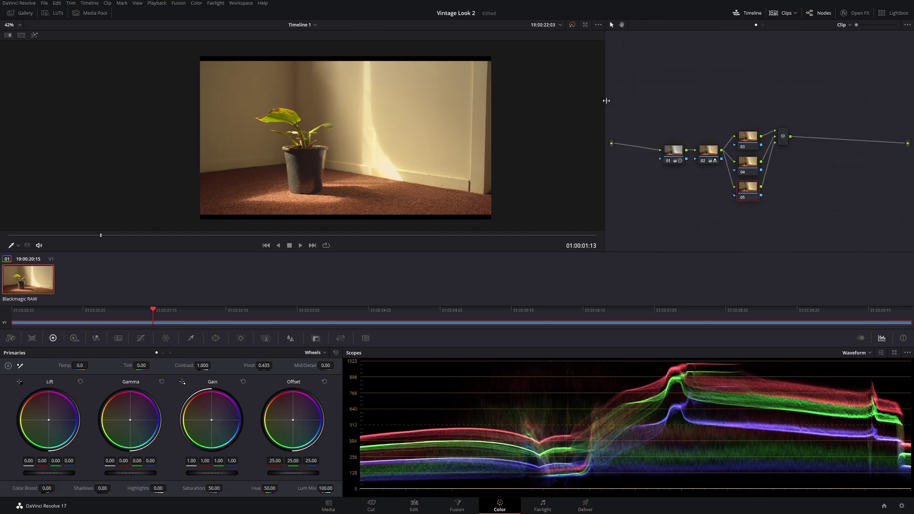
right_click(673, 61)
left_click(699, 128)
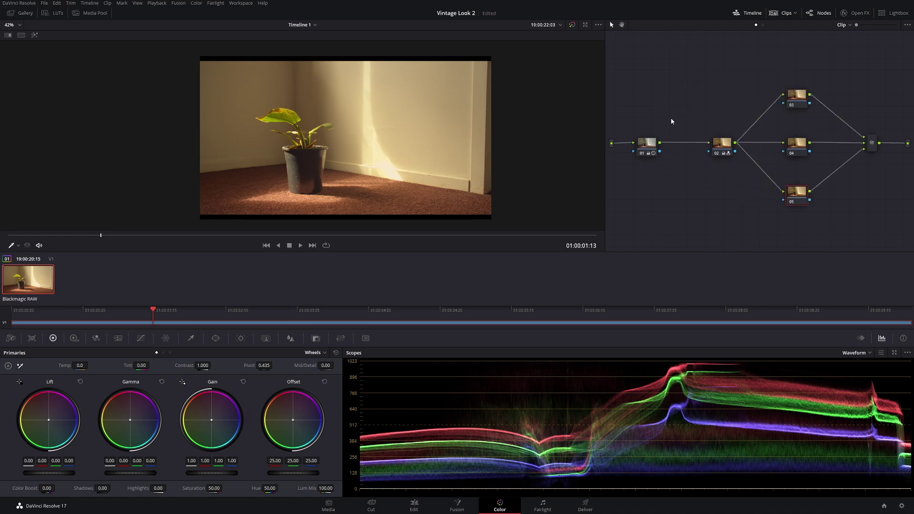
Step: With the Qualifier on node 03, sample the bright strip of sunlight on the wall
left_click(792, 101)
left_click(191, 337)
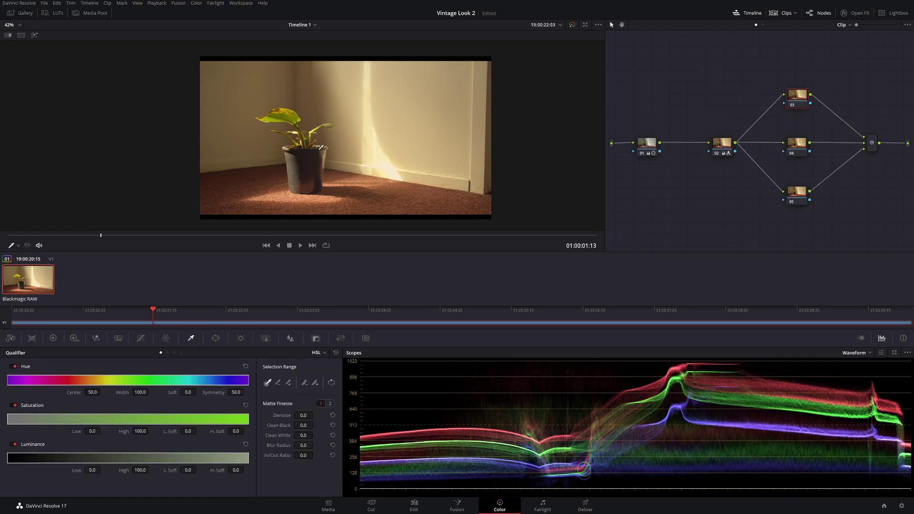
scroll(352, 146, "up", 2)
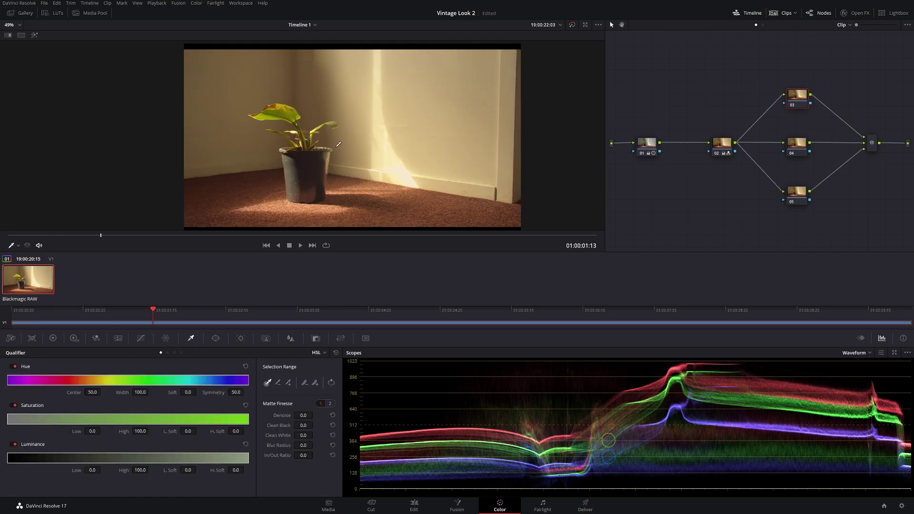
left_click_drag(343, 143, 387, 134)
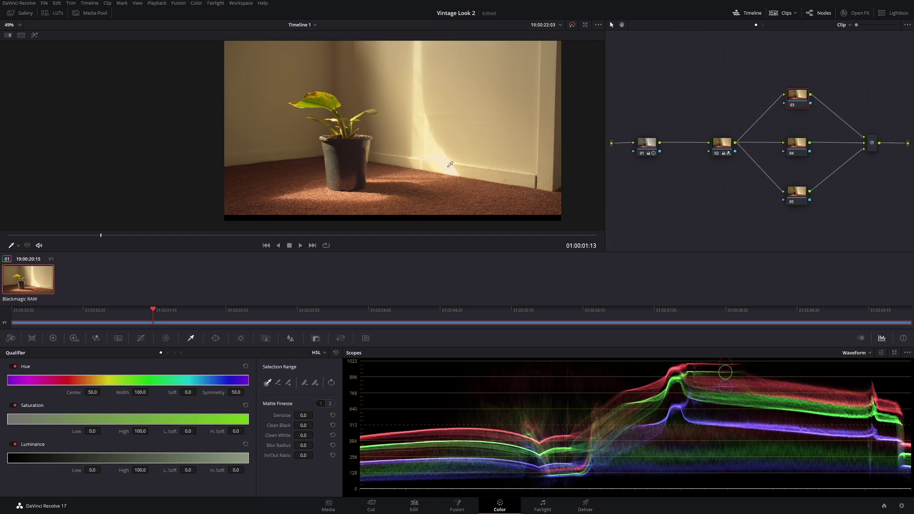
scroll(450, 164, "up", 2)
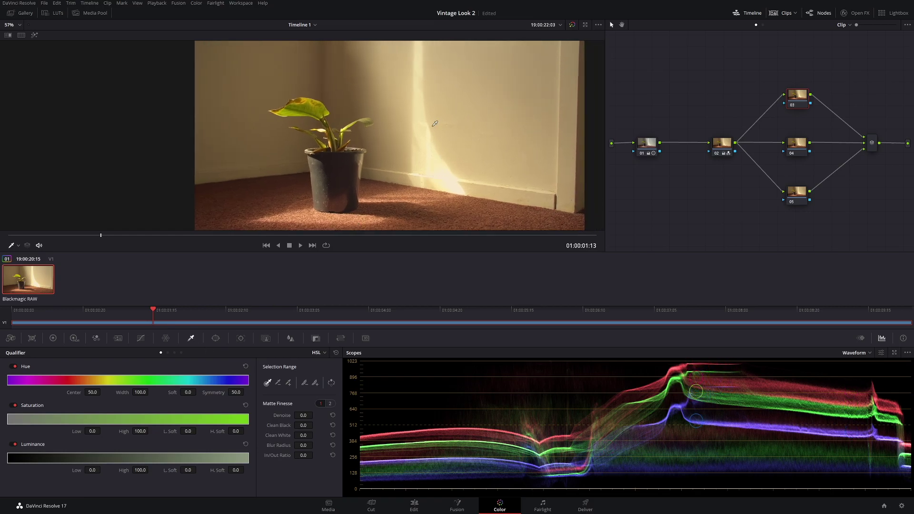
left_click(19, 246)
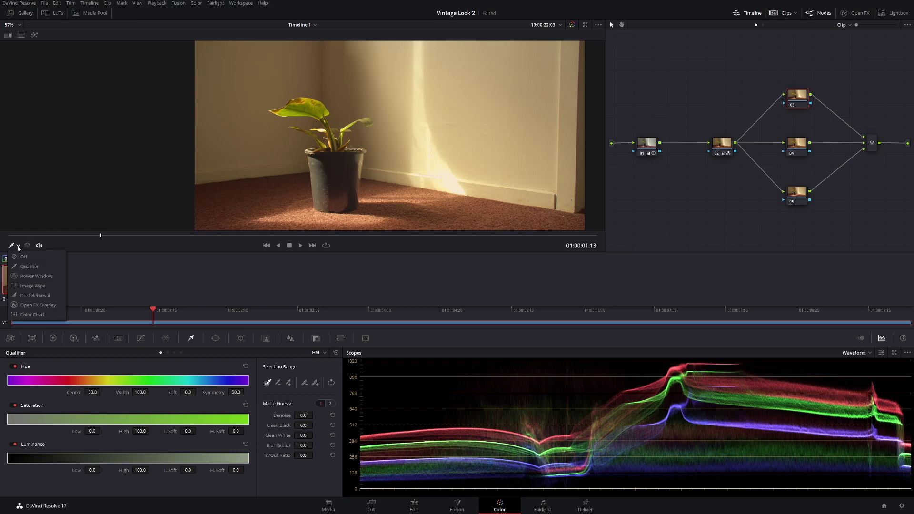
left_click(29, 268)
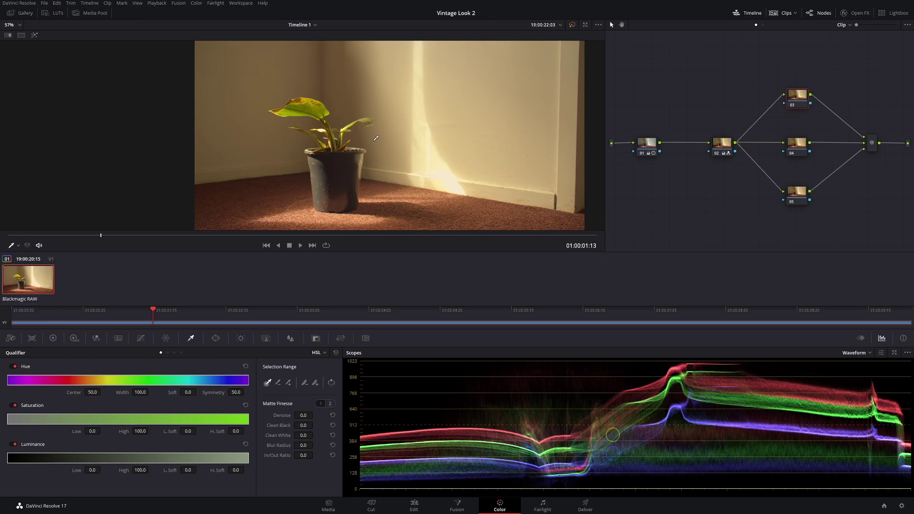
left_click(440, 157)
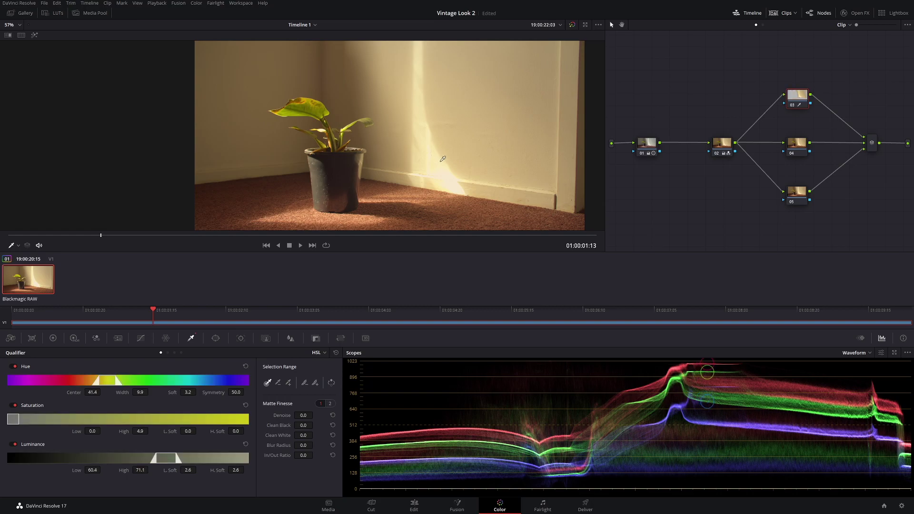
Step: Turn on Highlight and examine which parts of the image node 03's qualifier selects
key("shift+h")
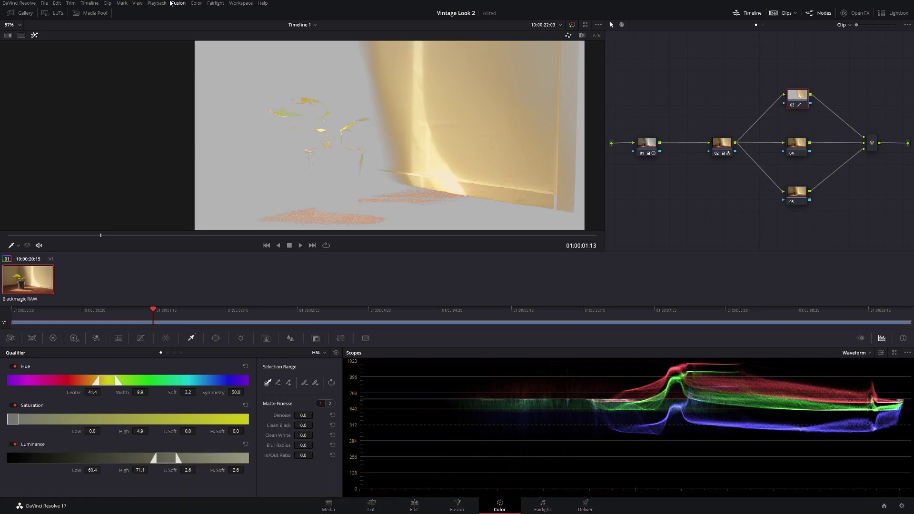
left_click(138, 4)
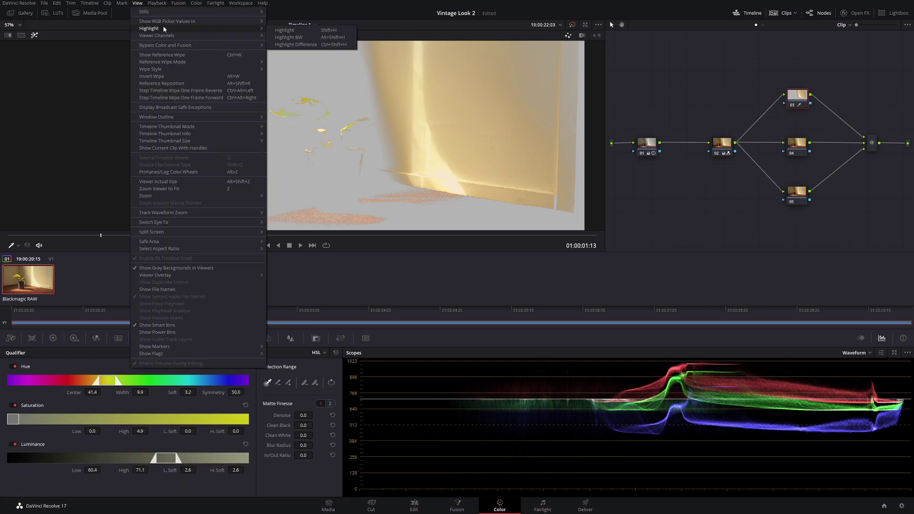
left_click(649, 147)
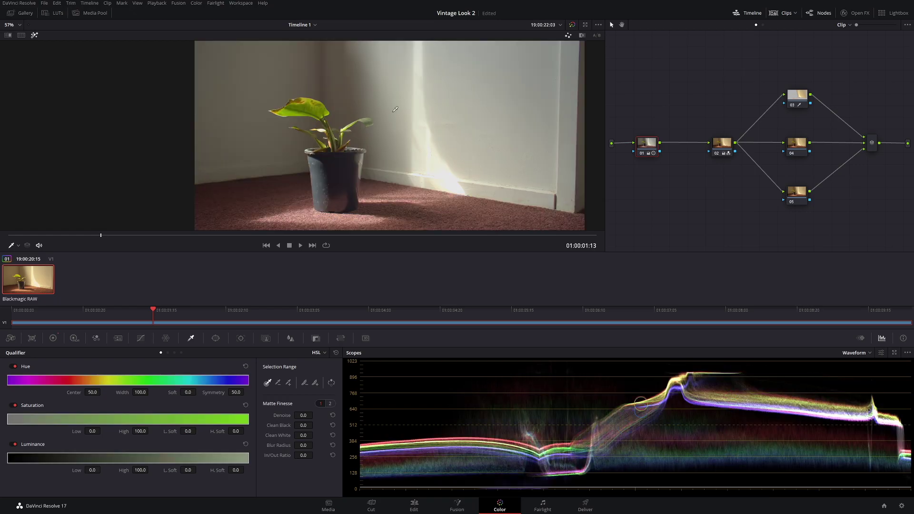
key("ctrl+z")
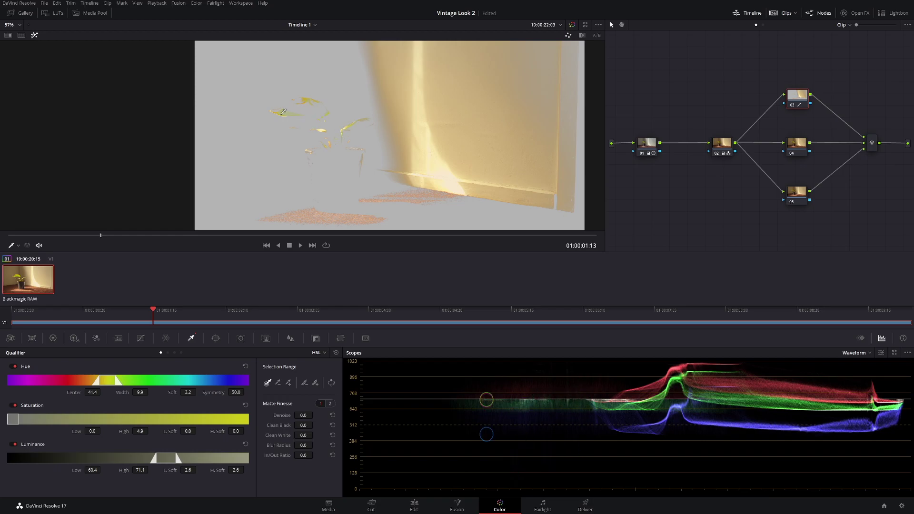
scroll(348, 148, "up", 1)
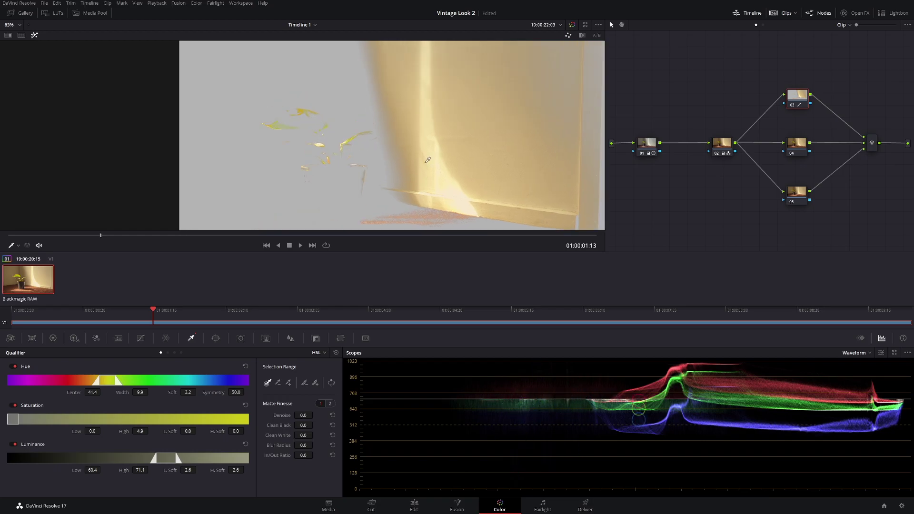
scroll(334, 143, "up", 1)
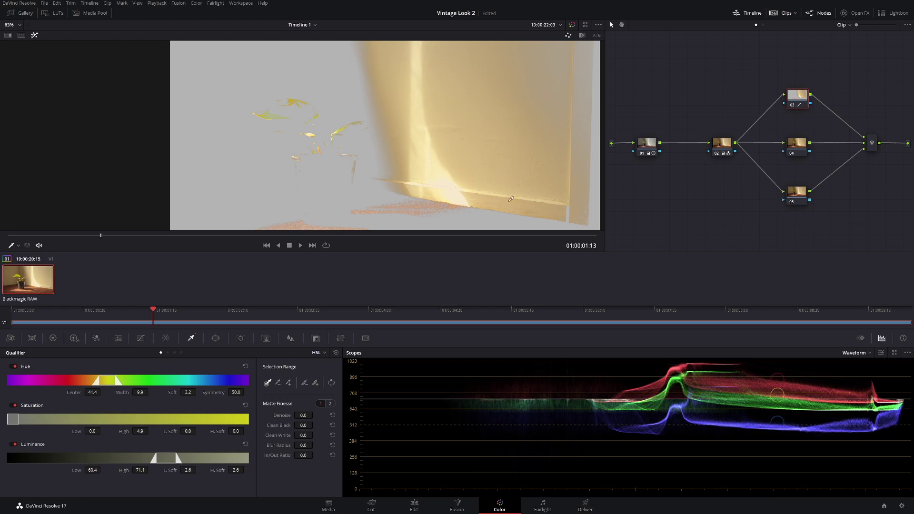
Step: In node 03's qualifier, set luminance low to 63.5, high to 94.1 and low softness to 3.1, hue width to 10.5 and saturation high to 22.1
mouse_move(93, 469)
left_mouse_down()
mouse_move(102, 469)
mouse_move(93, 471)
left_mouse_up()
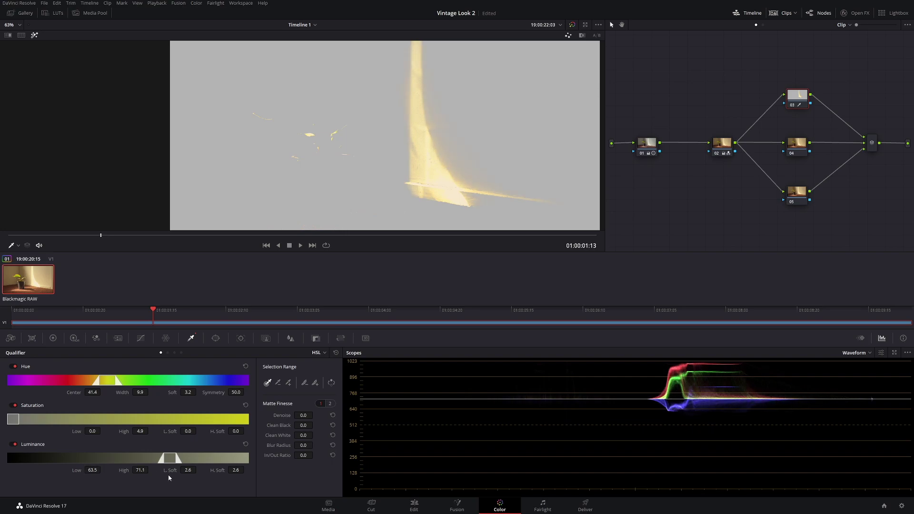
mouse_move(188, 470)
left_mouse_down()
mouse_move(197, 470)
mouse_move(186, 471)
left_mouse_up()
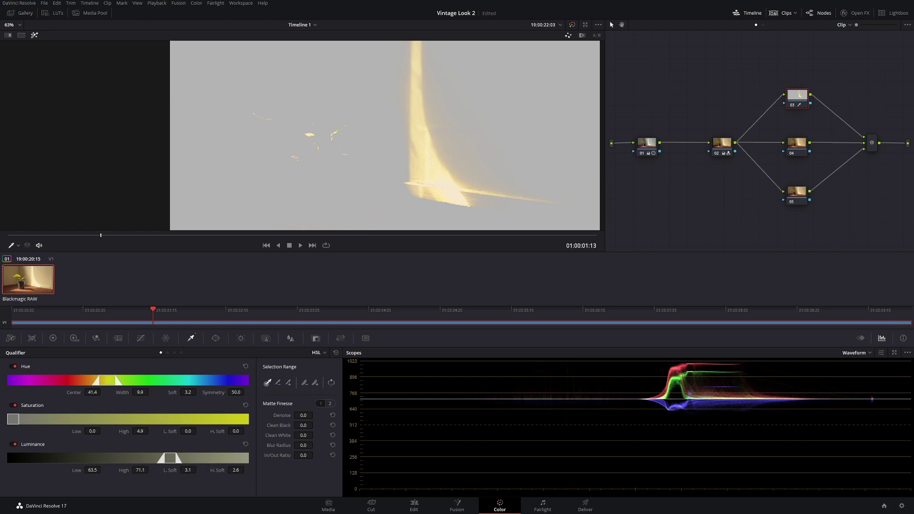
left_click_drag(142, 392, 150, 391)
left_click_drag(140, 432, 194, 472)
left_click_drag(140, 470, 212, 450)
Step: Refine node 03's matte with denoise 11.4, clean black 5.6 and blur radius 18.1
mouse_move(301, 415)
left_mouse_down()
mouse_move(314, 415)
mouse_move(314, 445)
mouse_move(312, 425)
left_mouse_up()
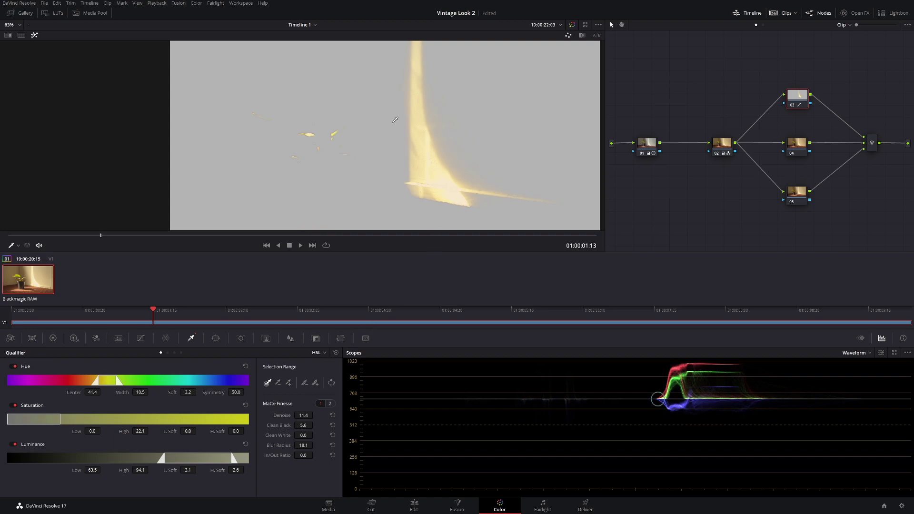
scroll(445, 146, "down", 1)
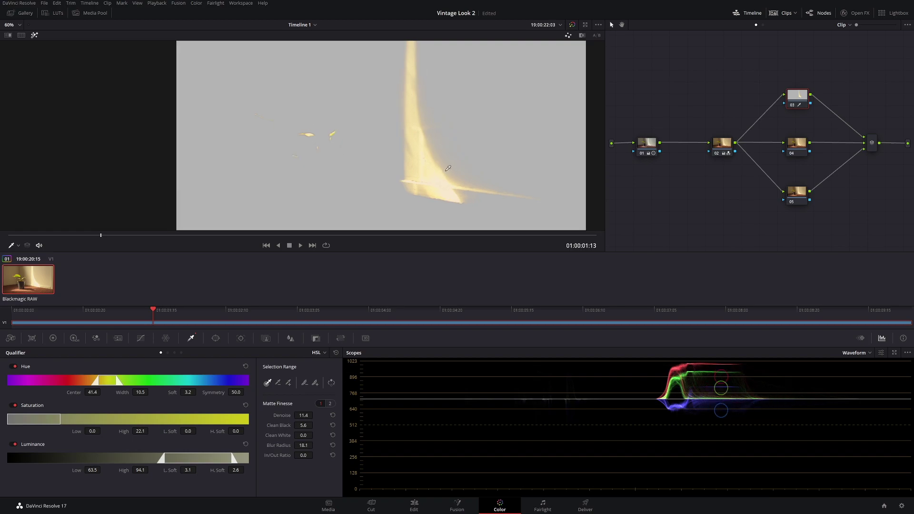
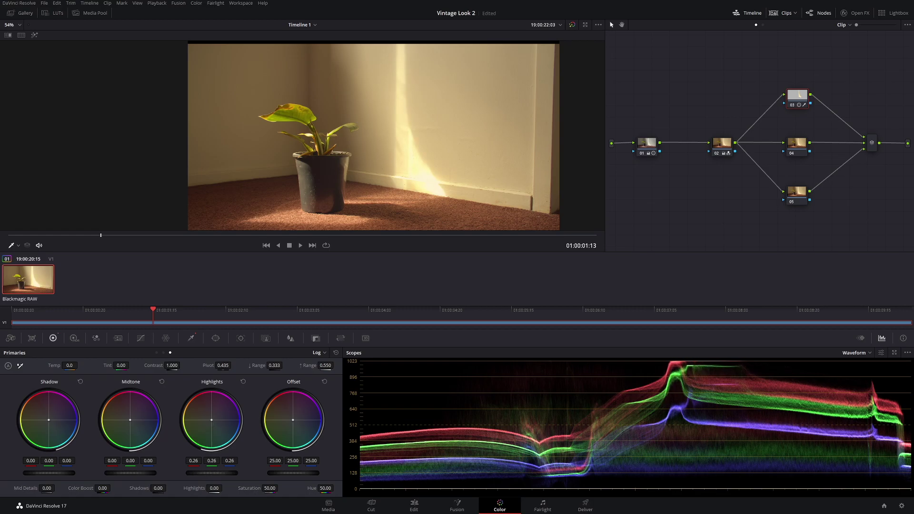
Step: Warm and brighten node 03's Log highlights to red 0.43, green 0.37 and blue 0.11, and check the frame full screen
left_click_drag(211, 419, 208, 418)
left_click_drag(207, 472, 220, 472)
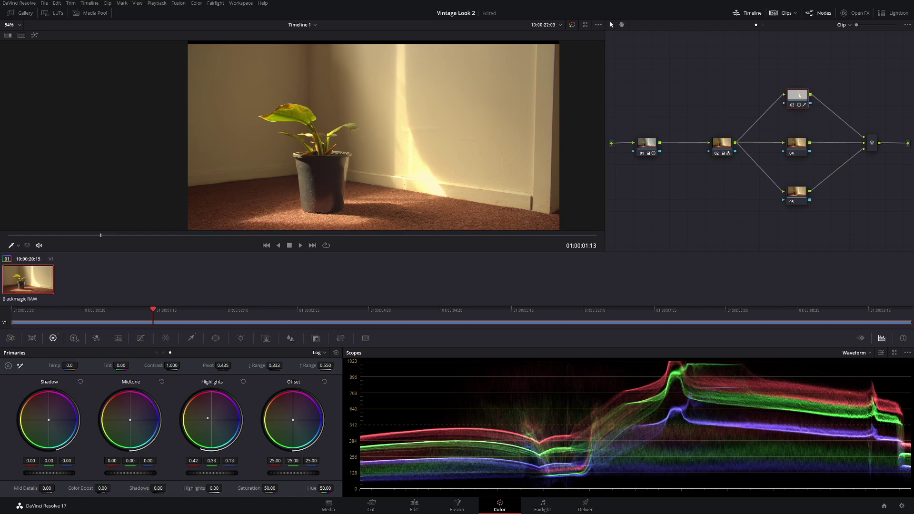
left_click_drag(220, 472, 221, 472)
left_click_drag(207, 420, 208, 418)
key("ctrl+f")
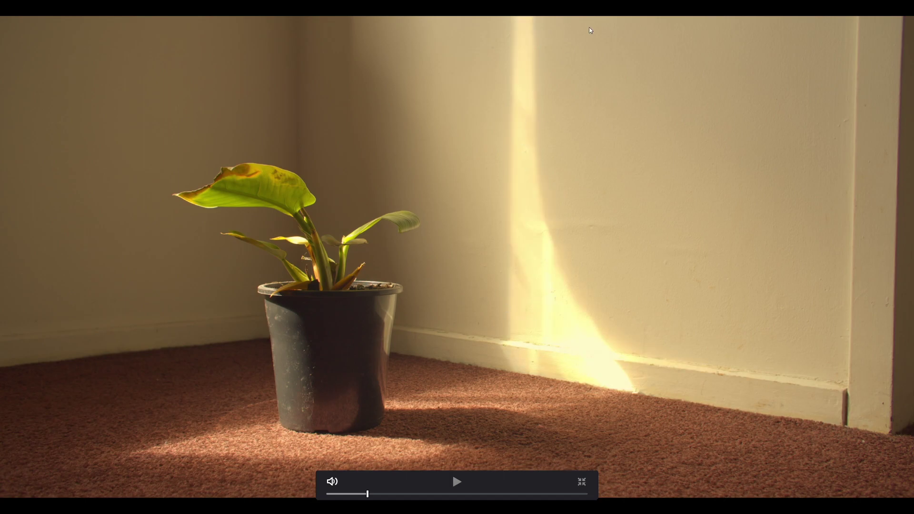
key("ctrl+f")
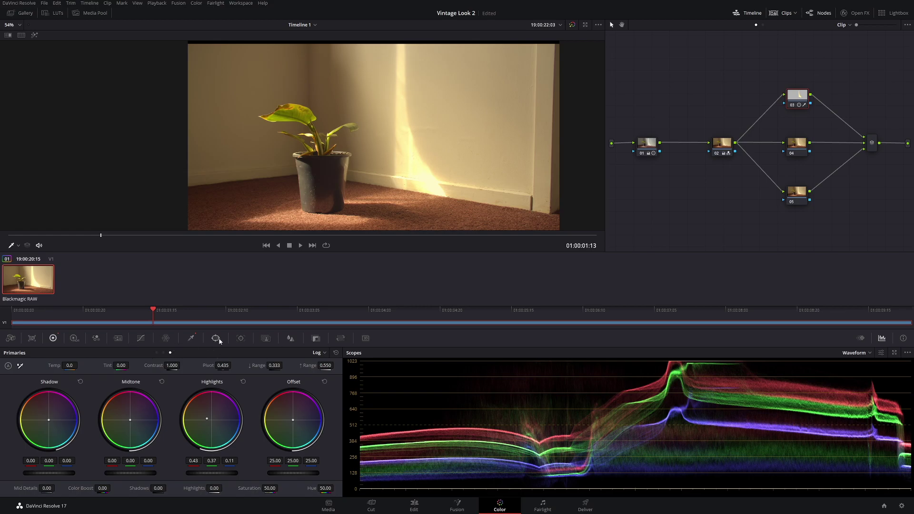
Step: Set node 03's blur radius to 0.55 on all channels and check the clip full screen, moving the playhead to 01:00:00:07
left_click(290, 338)
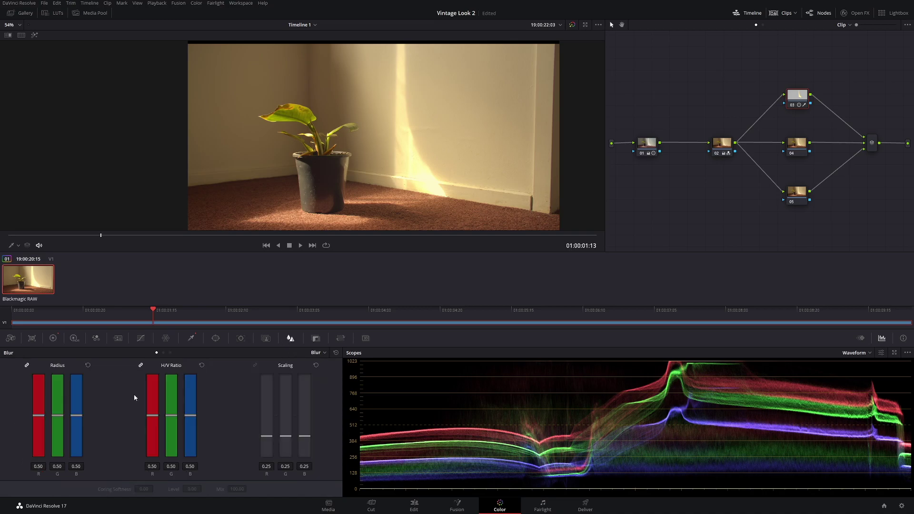
left_click_drag(78, 415, 79, 411)
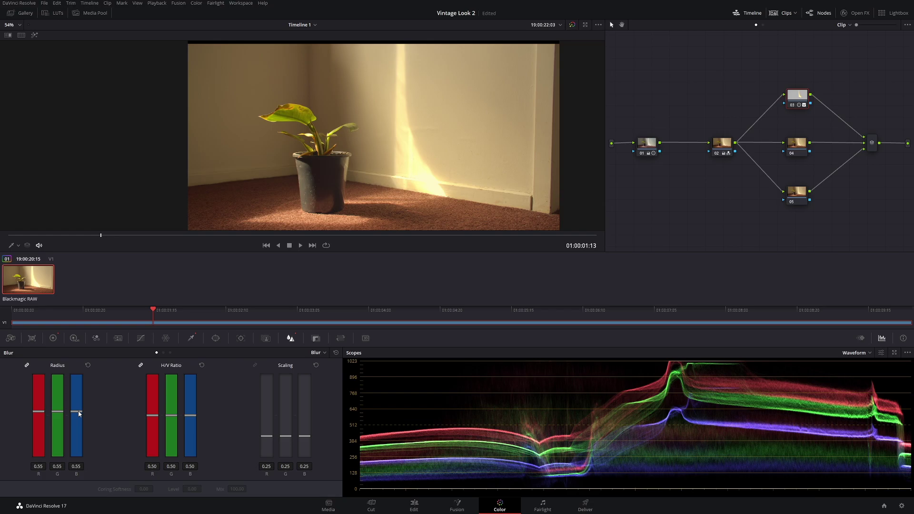
key("ctrl+f")
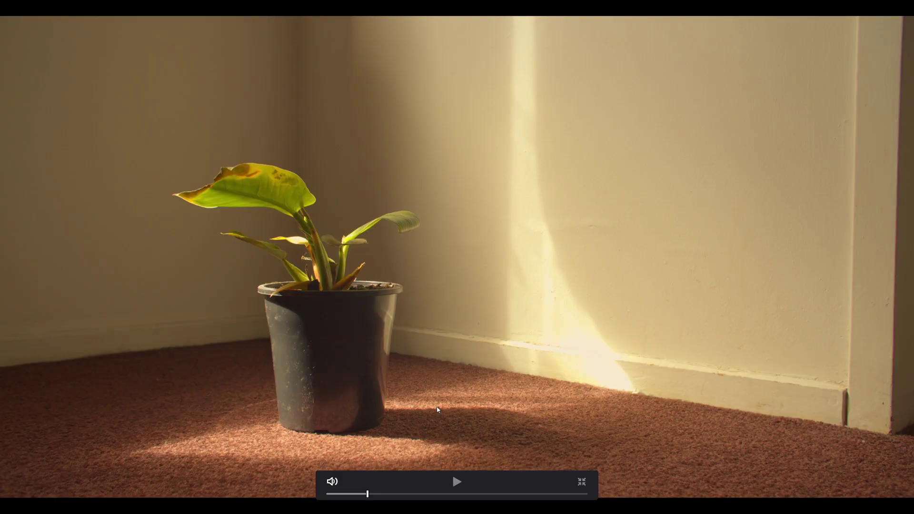
mouse_move(369, 493)
left_mouse_down()
mouse_move(580, 497)
mouse_move(337, 497)
mouse_move(361, 495)
left_mouse_up()
mouse_move(422, 494)
left_mouse_down()
mouse_move(494, 494)
mouse_move(300, 499)
mouse_move(470, 495)
mouse_move(333, 495)
left_mouse_up()
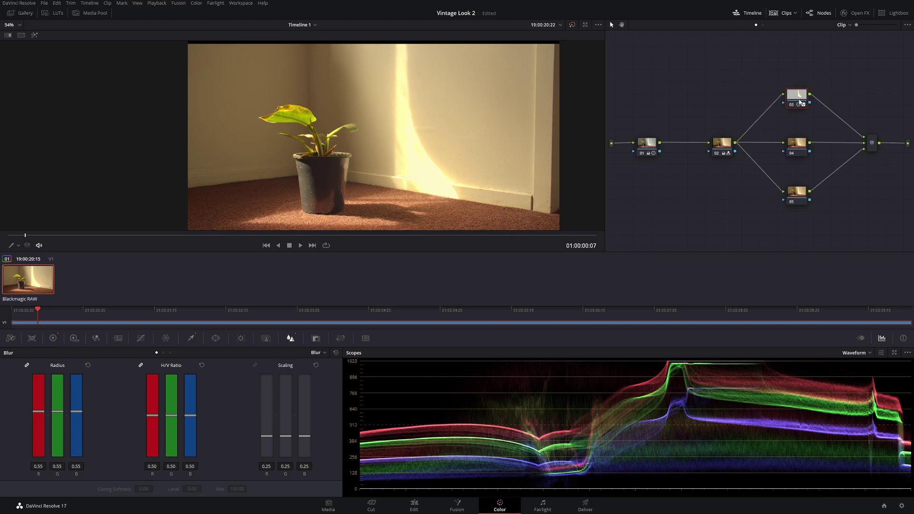
Step: Add a serial node after node 03 and save the project
key("alt+o")
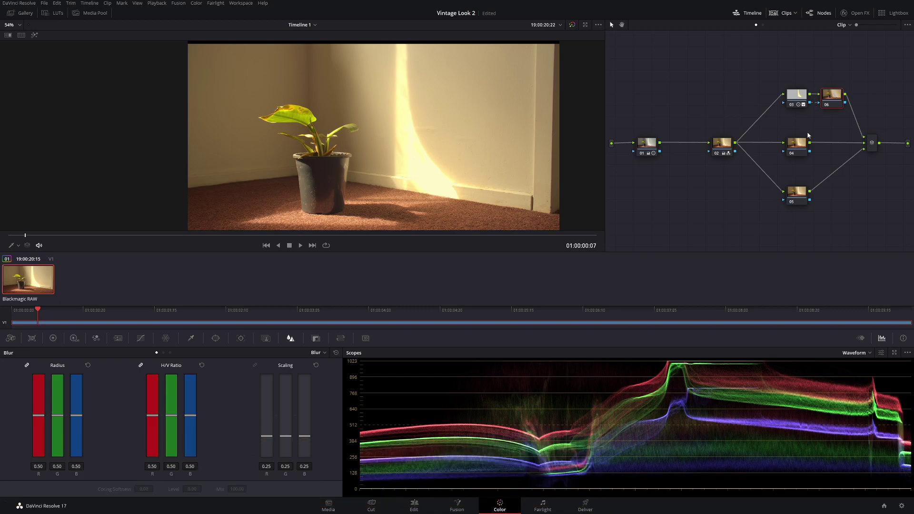
left_click(798, 148)
key("super+s")
Step: Darken node 04 by lowering the primaries' overall lift to -0.10
scroll(467, 165, "down", 1)
left_click_drag(466, 165, 439, 168)
scroll(465, 167, "down", 1)
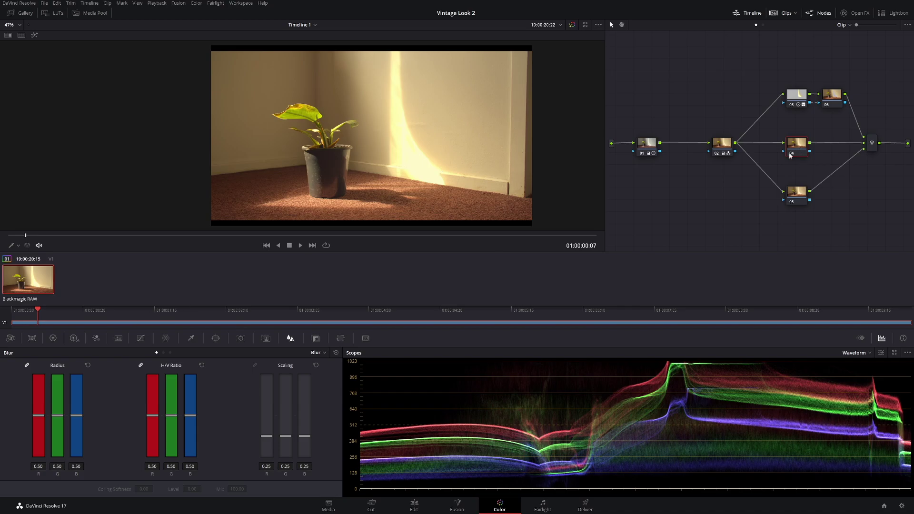
left_click(53, 338)
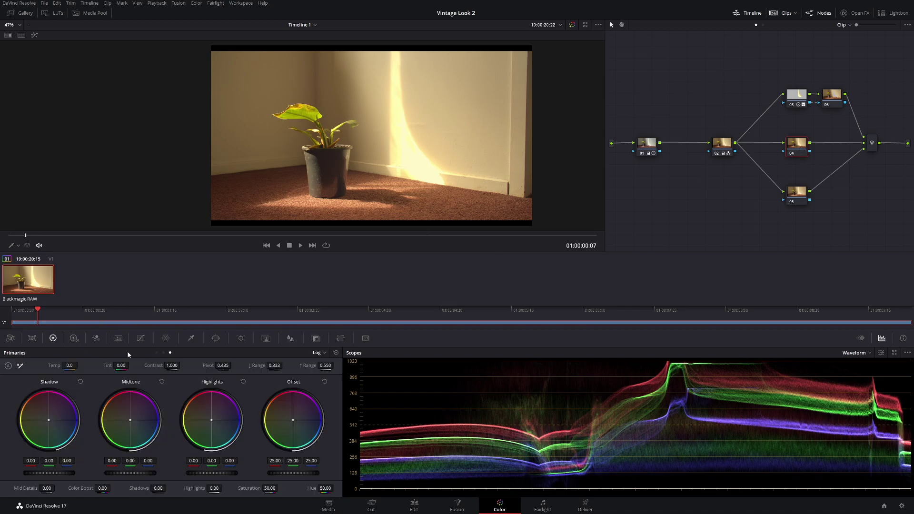
left_click(156, 352)
mouse_move(61, 473)
left_mouse_down()
mouse_move(51, 472)
mouse_move(59, 473)
left_mouse_up()
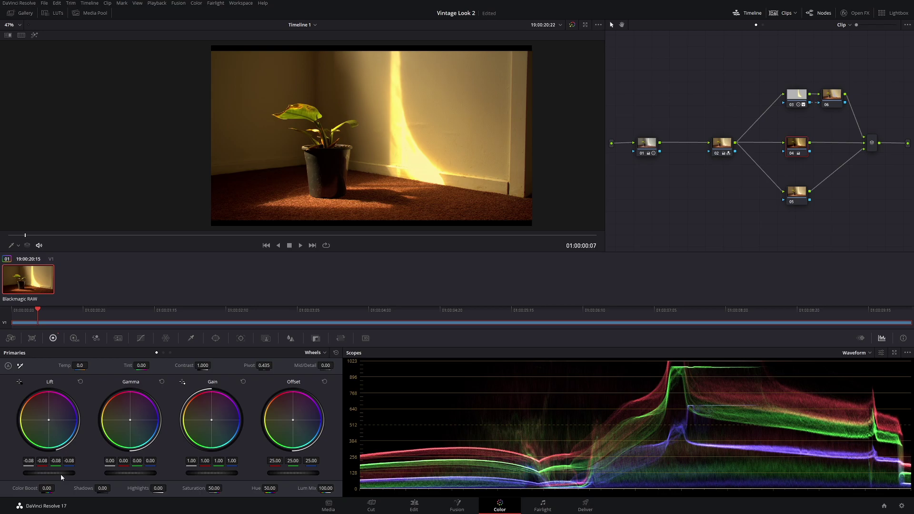
left_click_drag(61, 474, 55, 490)
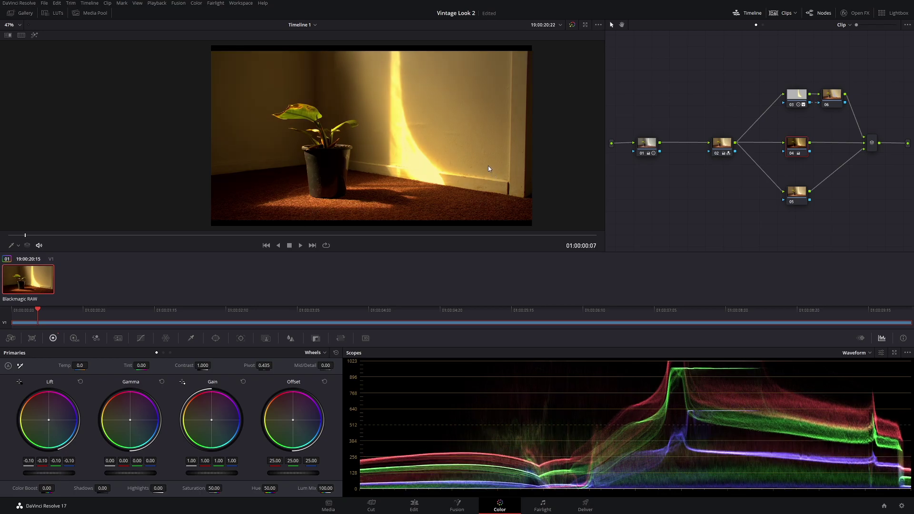
Step: Raise the Log shadows of node 04 with the shadow master control
left_click(170, 352)
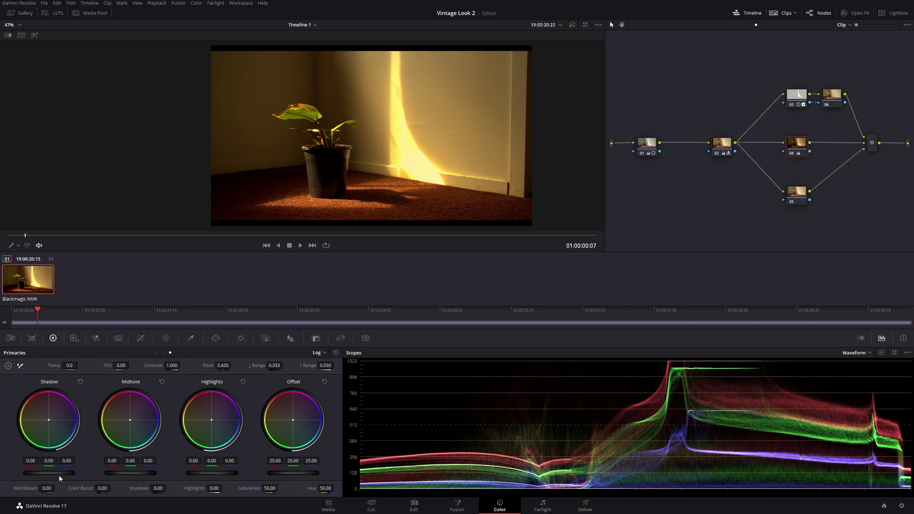
left_click_drag(60, 478, 75, 475)
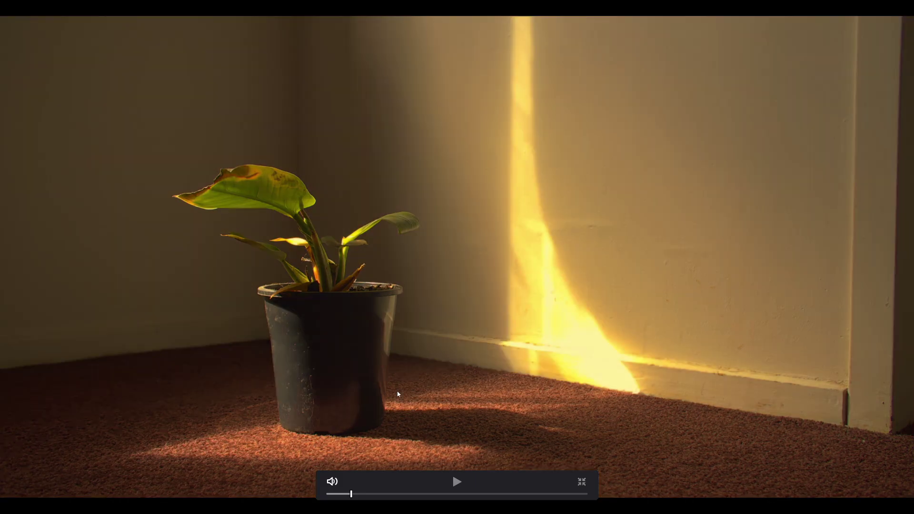
Step: Examine the graded clip full screen around 01:00:01:01
mouse_move(363, 494)
left_mouse_down()
mouse_move(395, 495)
mouse_move(357, 495)
left_mouse_up()
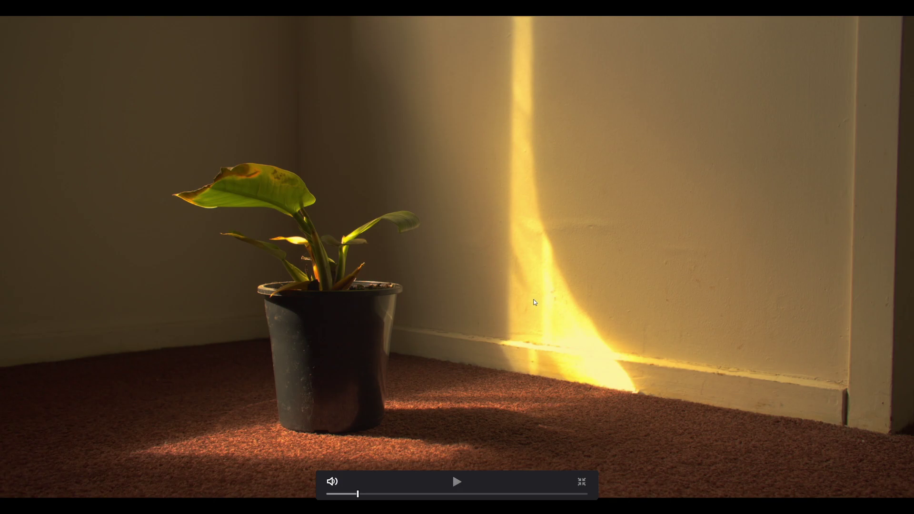
left_click(357, 494)
left_click(355, 494)
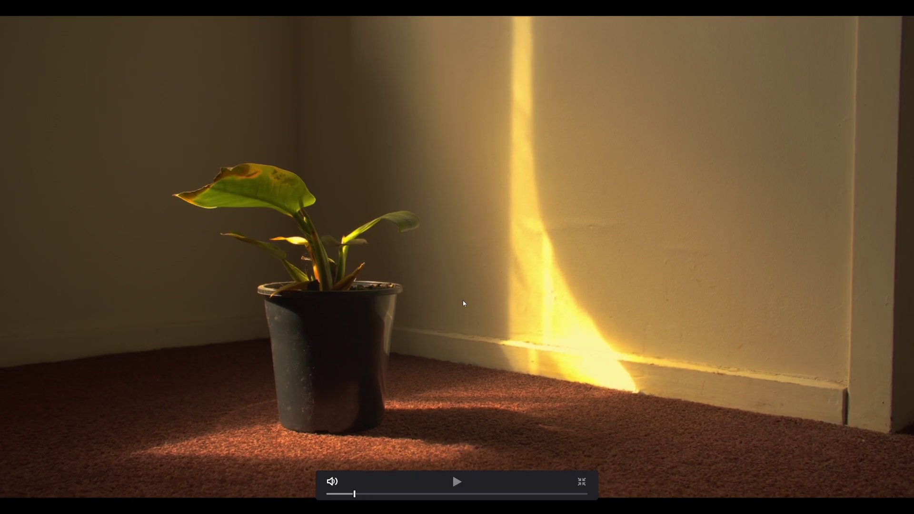
key("Escape")
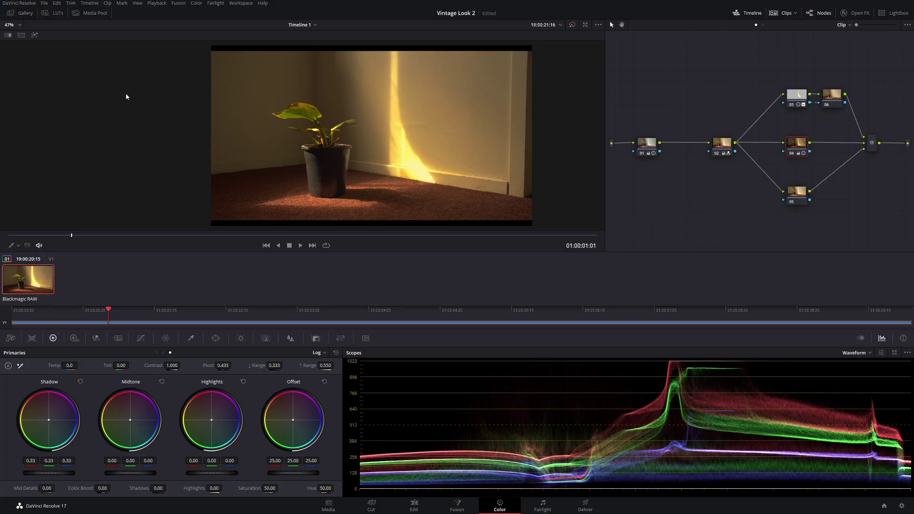
Step: Set the timeline's output blanking to 1.33 and save the project
left_click(89, 3)
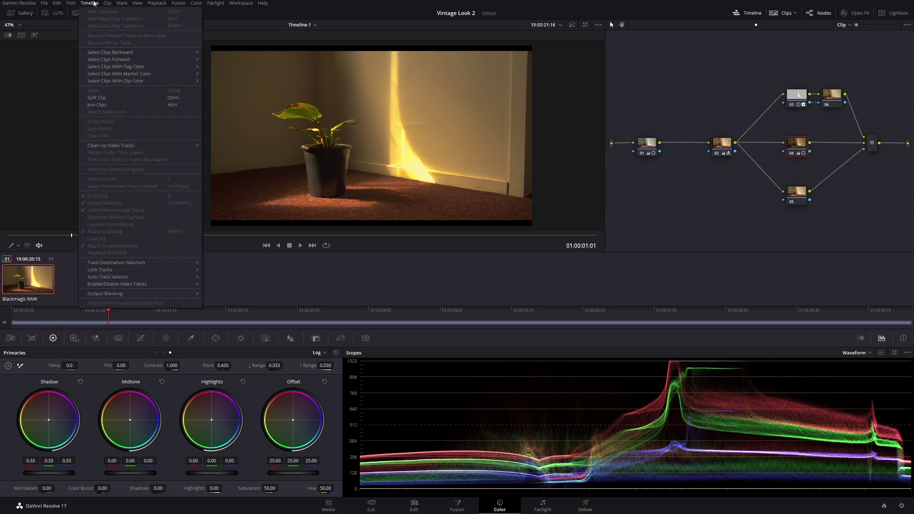
mouse_move(192, 292)
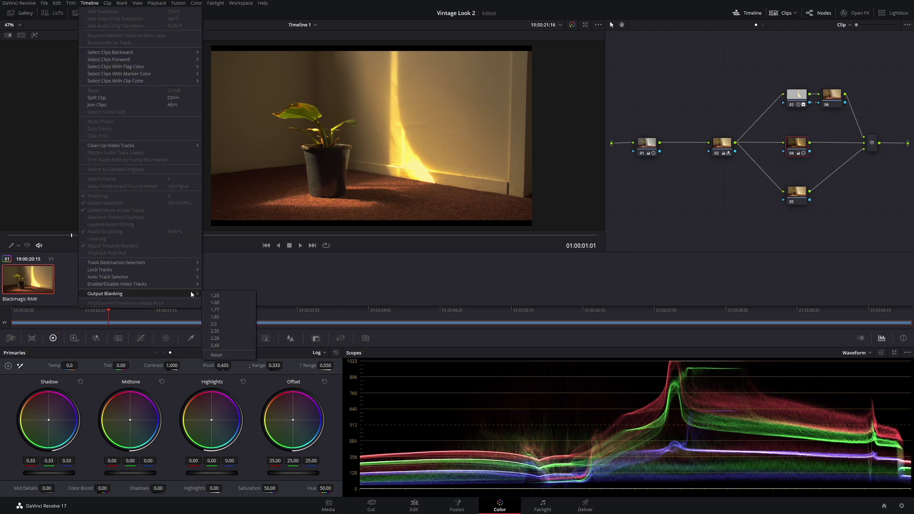
left_click(215, 295)
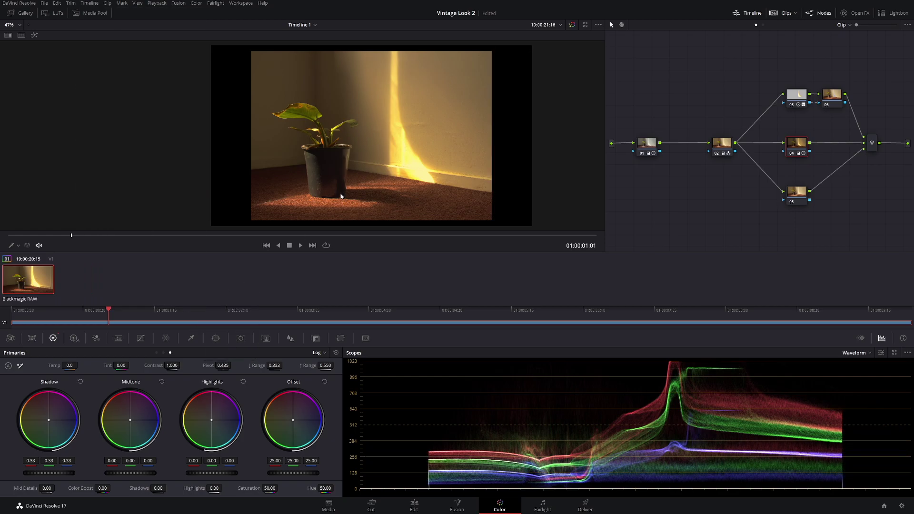
scroll(358, 202, "down", 1)
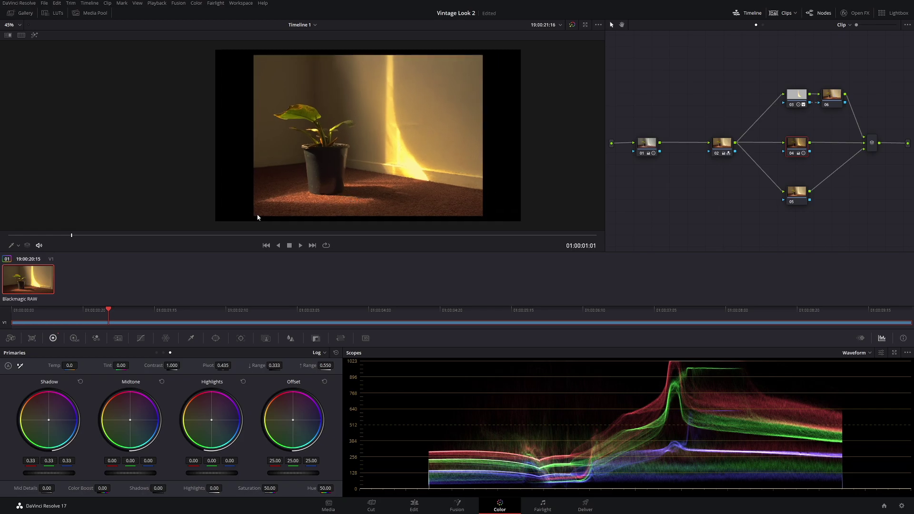
key("ctrl+s")
Step: Reframe the plant with input sizing, setting zoom to 1.108 and pan to 36
left_click(340, 338)
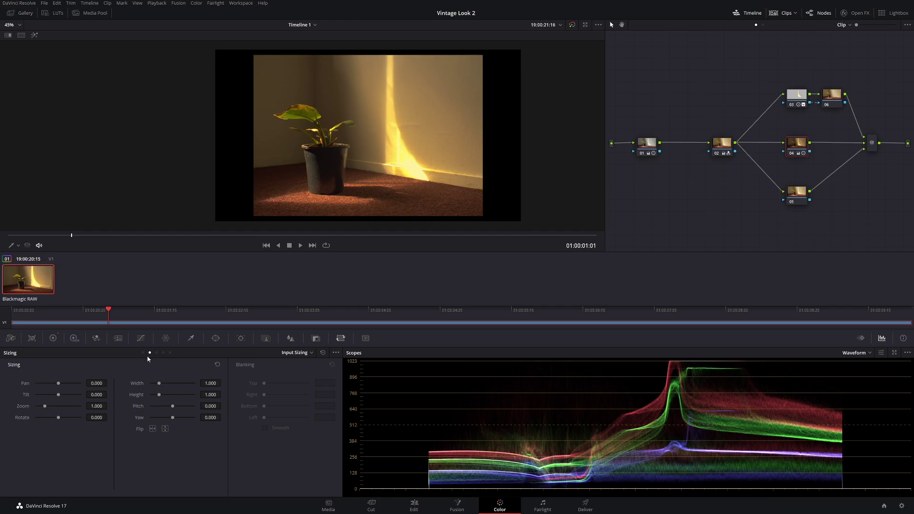
left_click_drag(95, 406, 110, 405)
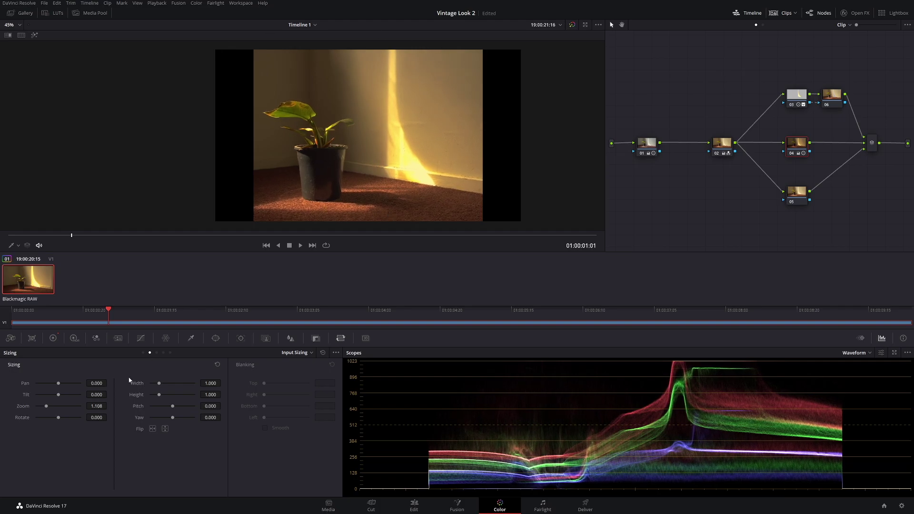
mouse_move(100, 383)
left_mouse_down()
mouse_move(109, 382)
mouse_move(96, 383)
left_mouse_up()
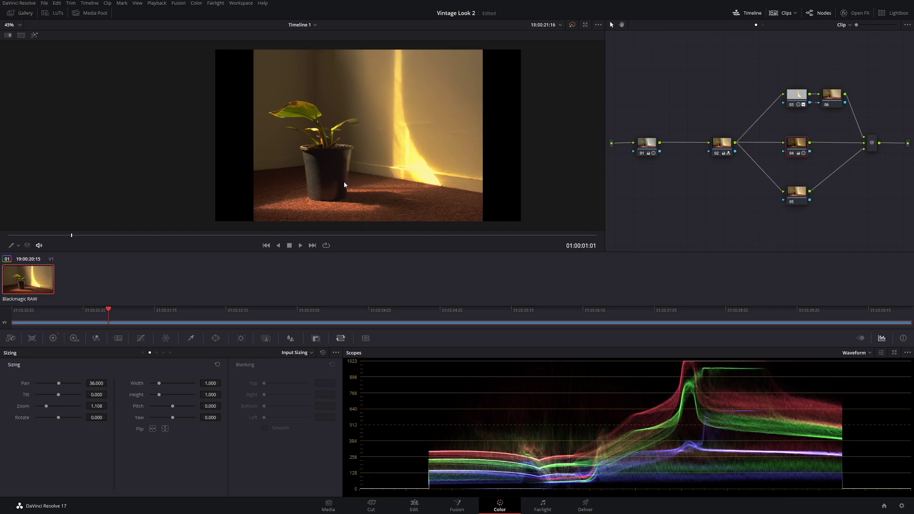
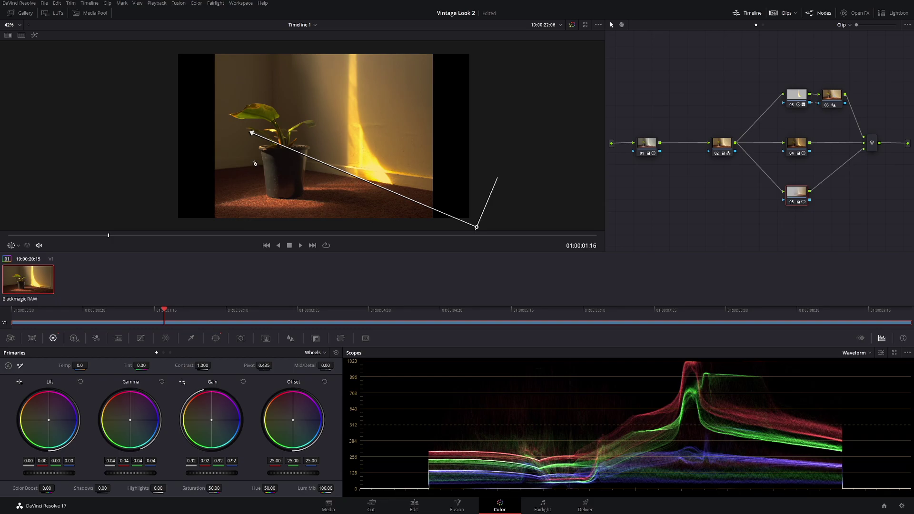
Step: Rotate node 05's gradient window so its arrow points at the carpet edge beside the pot, and check the clip full screen up to 01:00:01:21
left_click_drag(251, 133, 237, 160)
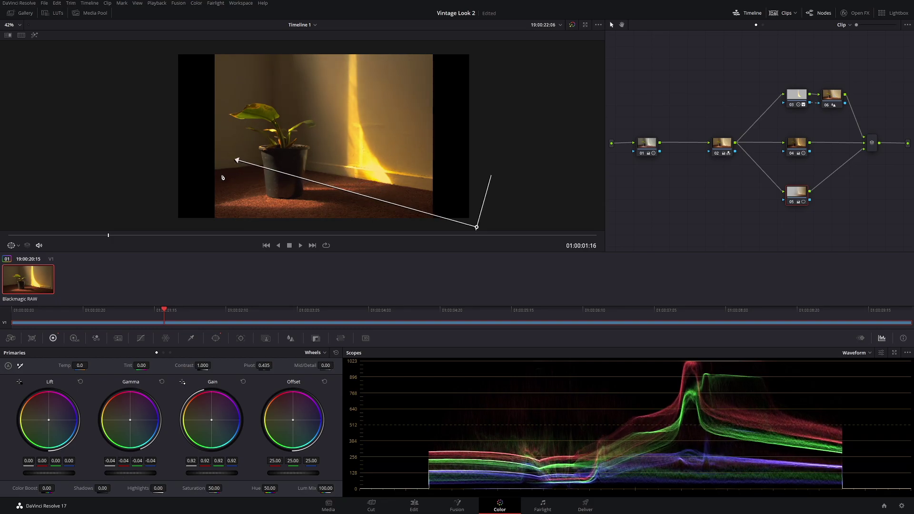
key("ctrl+f")
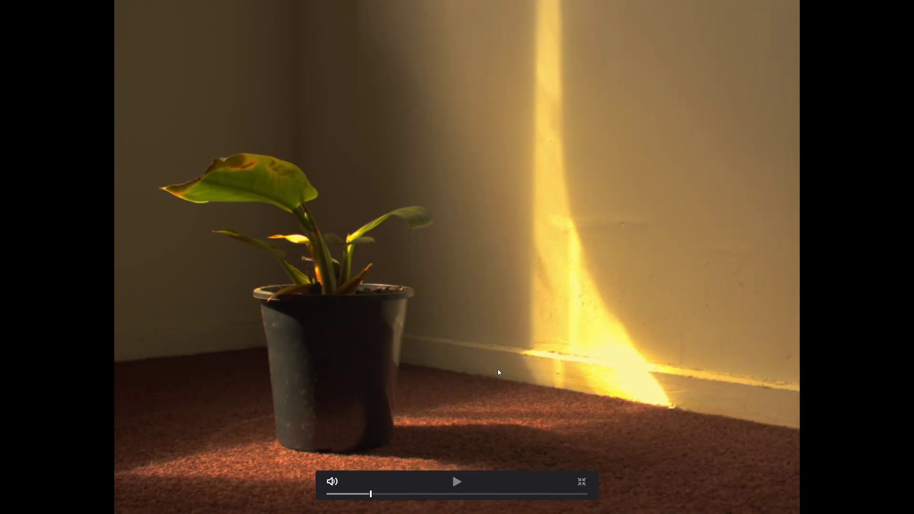
left_click_drag(449, 495, 351, 494)
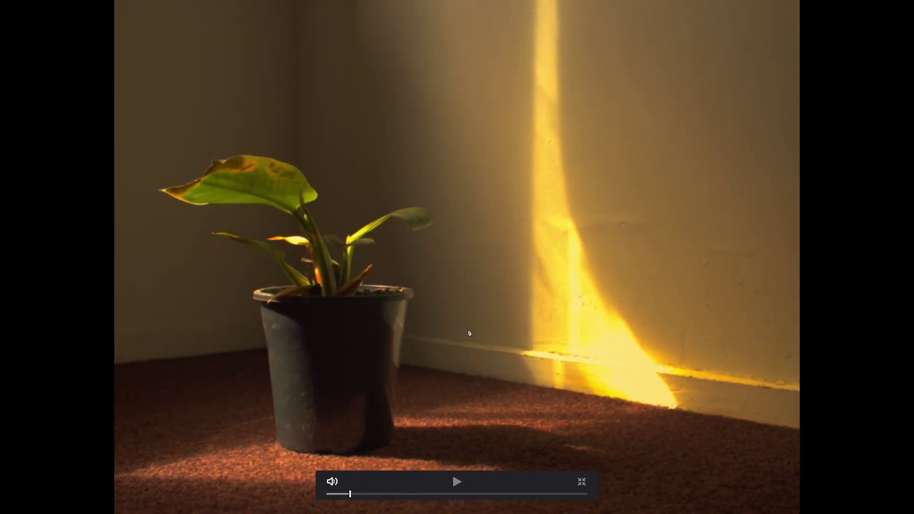
left_click_drag(423, 495, 376, 495)
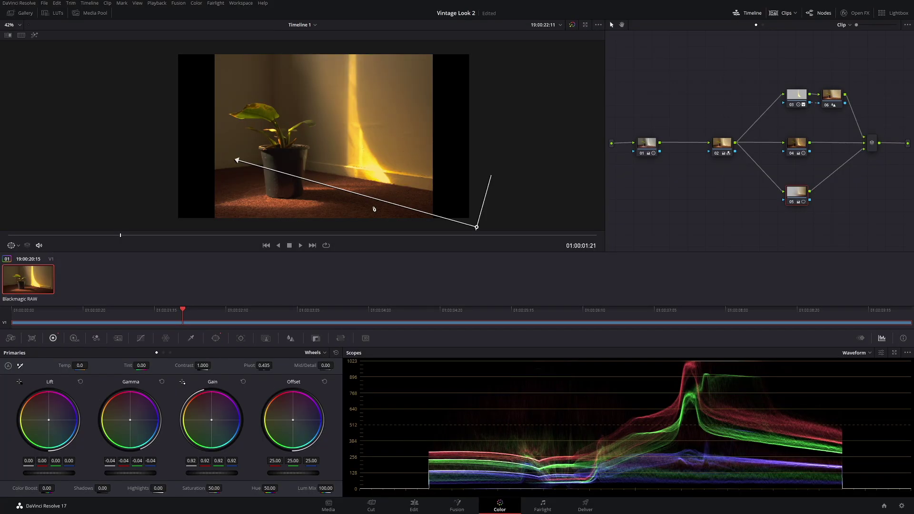
scroll(390, 179, "down", 1)
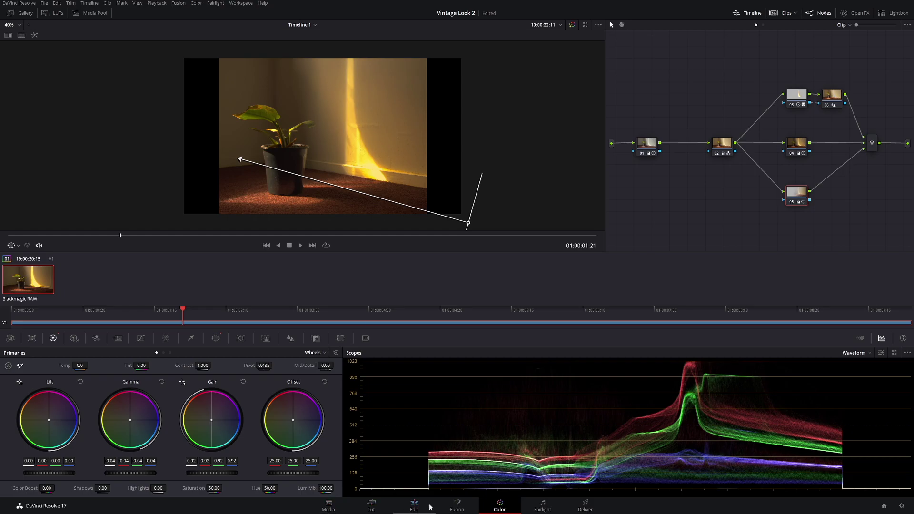
Step: On the Edit page, place the 35mm dirty grain clip on track V2 over the plant clip's second half, and preview it at 01:00:07:09
left_click(414, 506)
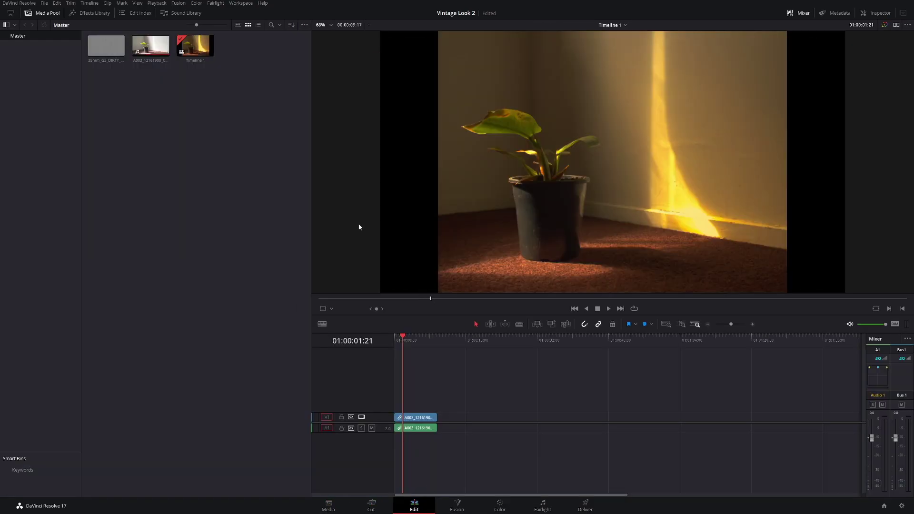
left_click(110, 45)
left_click_drag(119, 52, 428, 404)
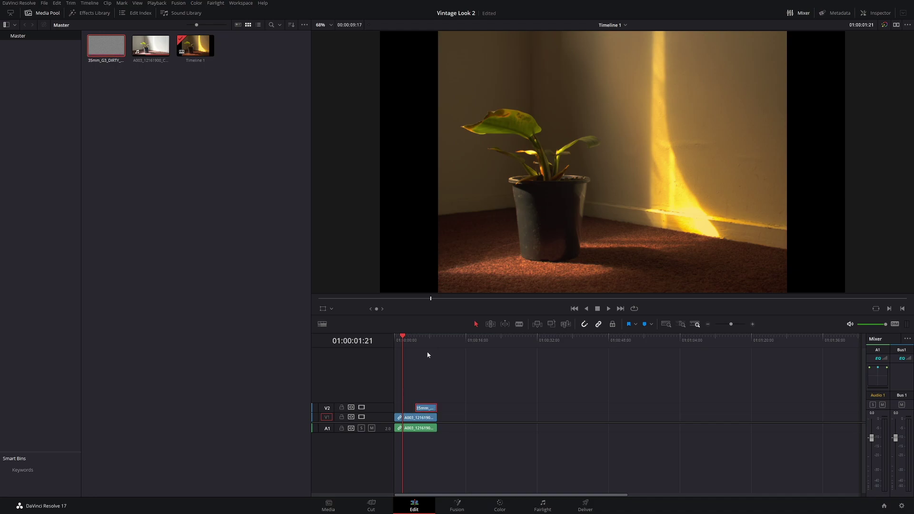
left_click(426, 339)
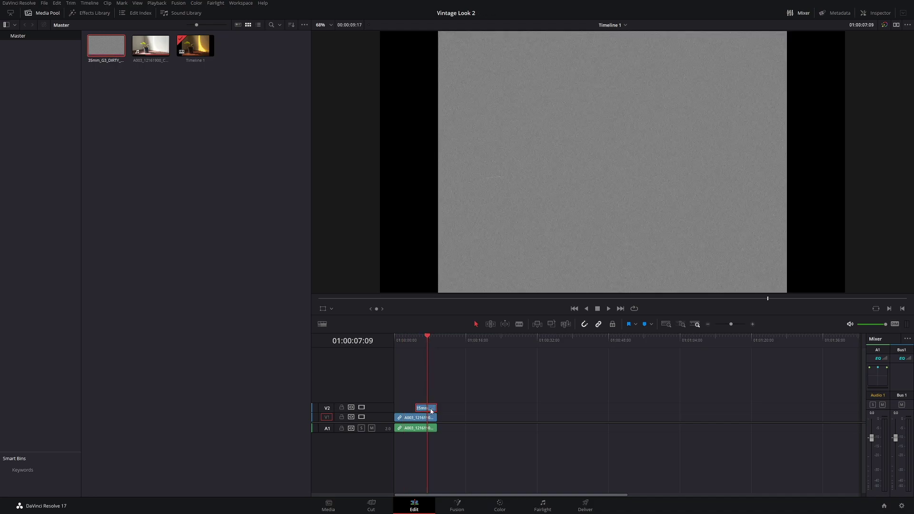
Step: Copy the grain clip and paste five copies end to end on track V2
key("ctrl+c")
key("ctrl+v")
key("ctrl+v")
key("ctrl+v")
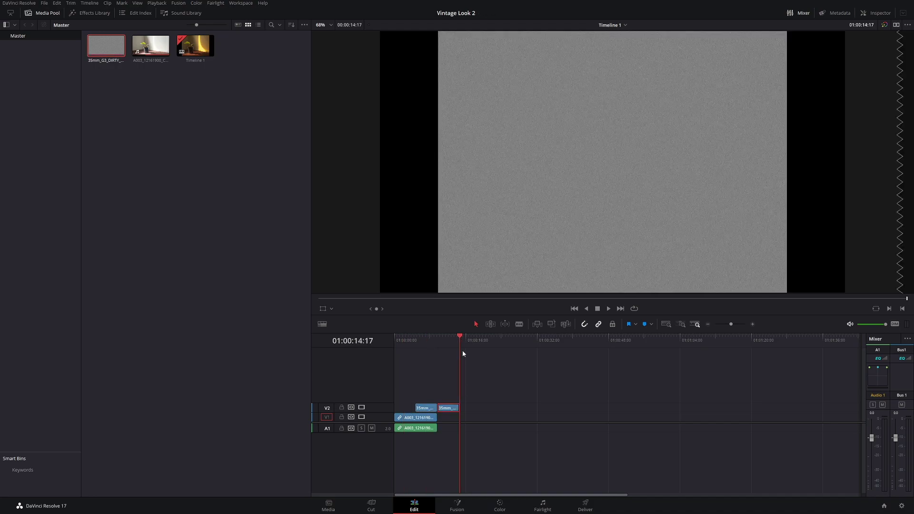
key("ctrl+v")
key("ctrl+v")
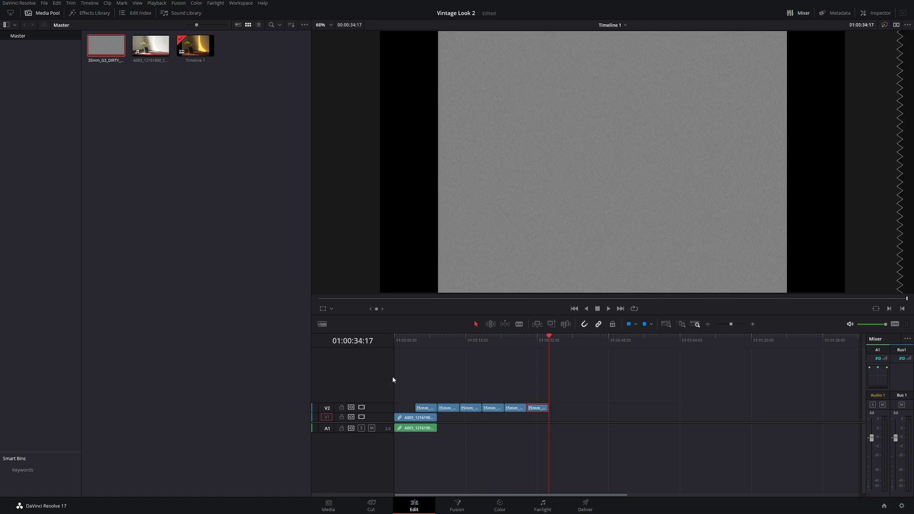
Step: Combine all six grain clips on V2 into a compound clip named Grain
left_click_drag(418, 375, 542, 413)
right_click(538, 412)
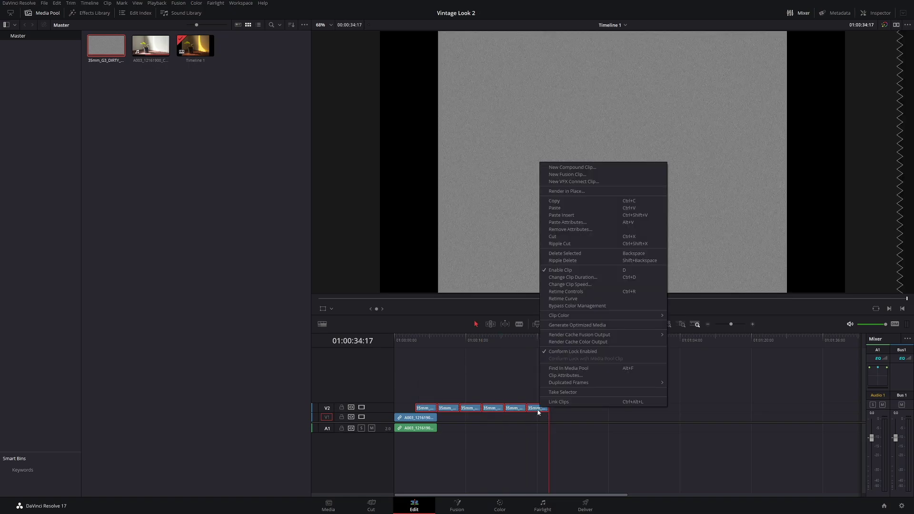
left_click(592, 167)
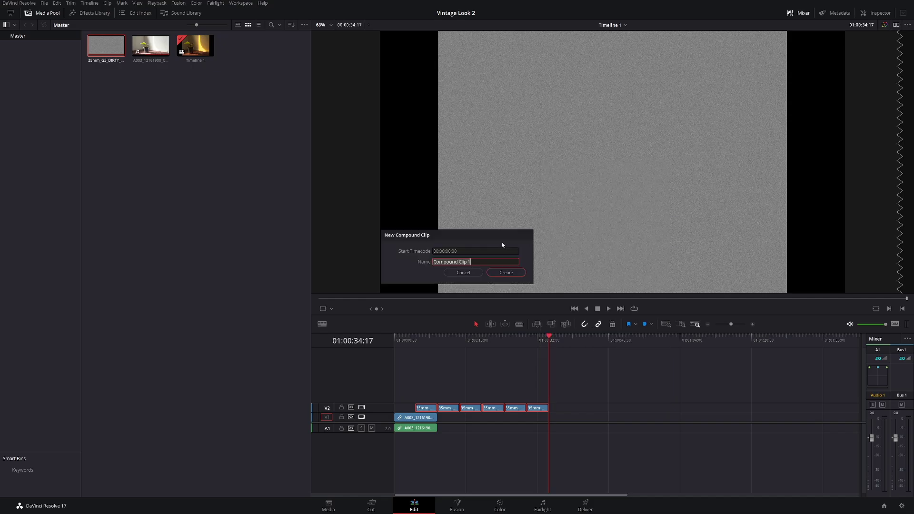
type("Grain")
left_click(501, 273)
Step: Align the Grain compound clip with the timeline start on V2 and trim its end to match the plant clip
mouse_move(414, 347)
left_mouse_down()
mouse_move(477, 347)
mouse_move(419, 347)
left_mouse_up()
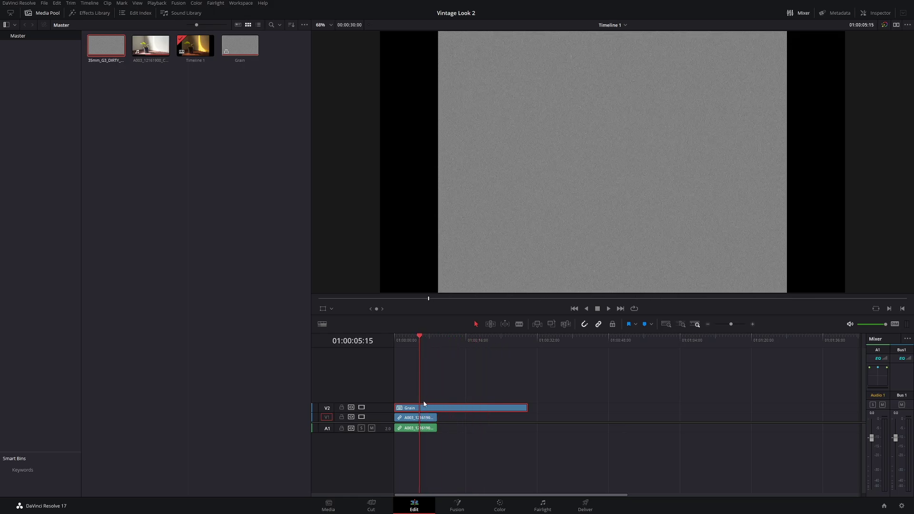
left_click_drag(526, 408, 436, 408)
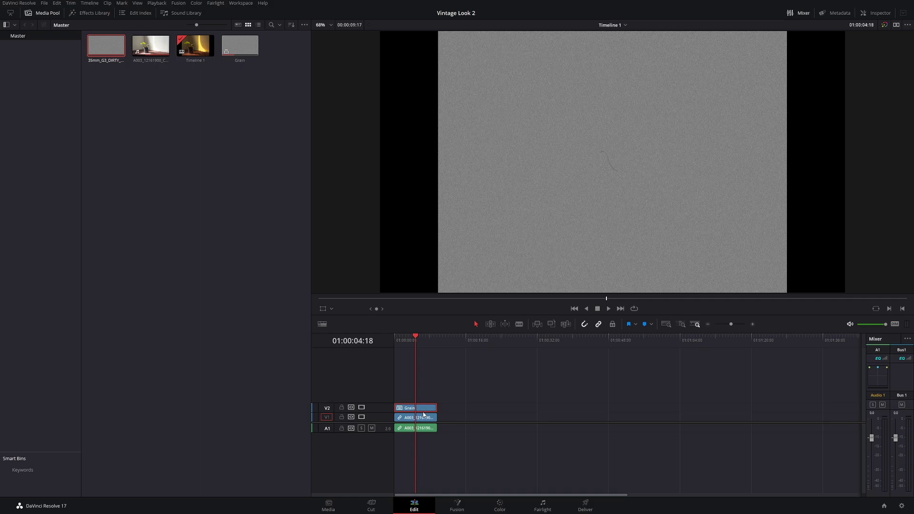
Step: Set the Grain clip's composite mode to Overlay and play the result full screen
left_click(872, 14)
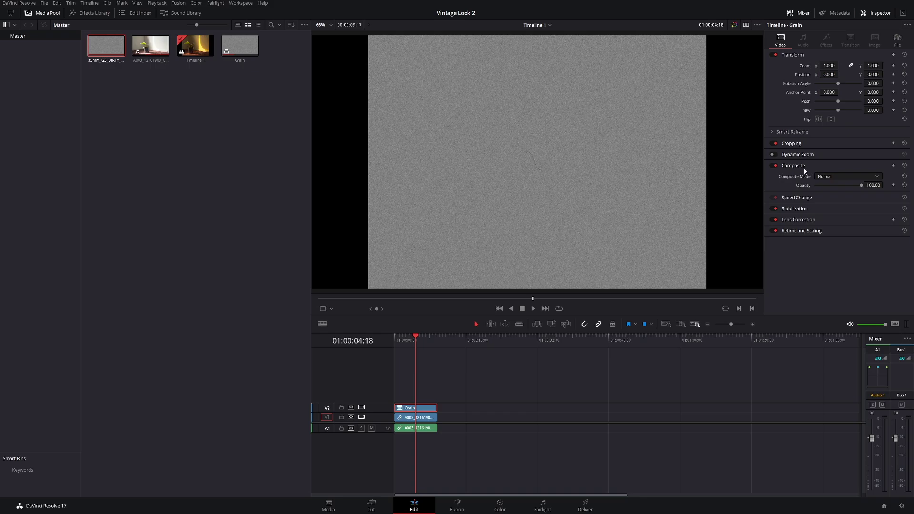
left_click(834, 176)
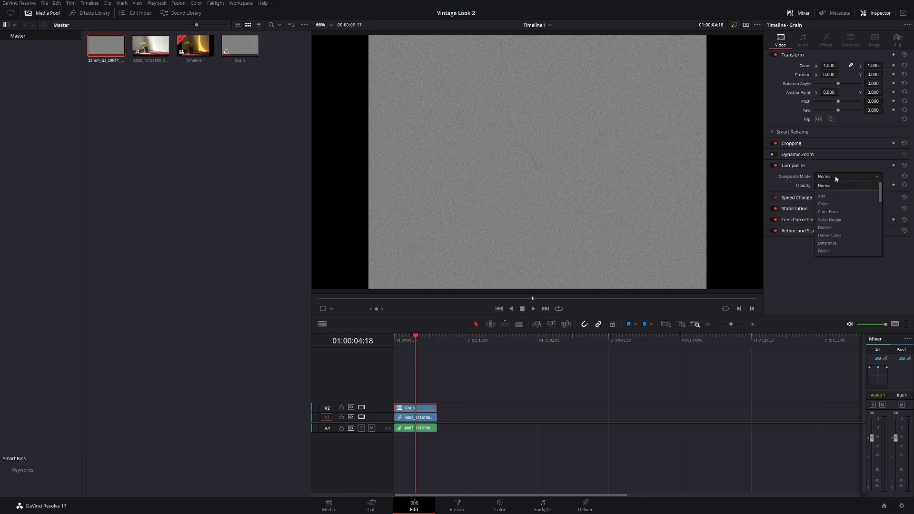
left_click_drag(881, 198, 878, 240)
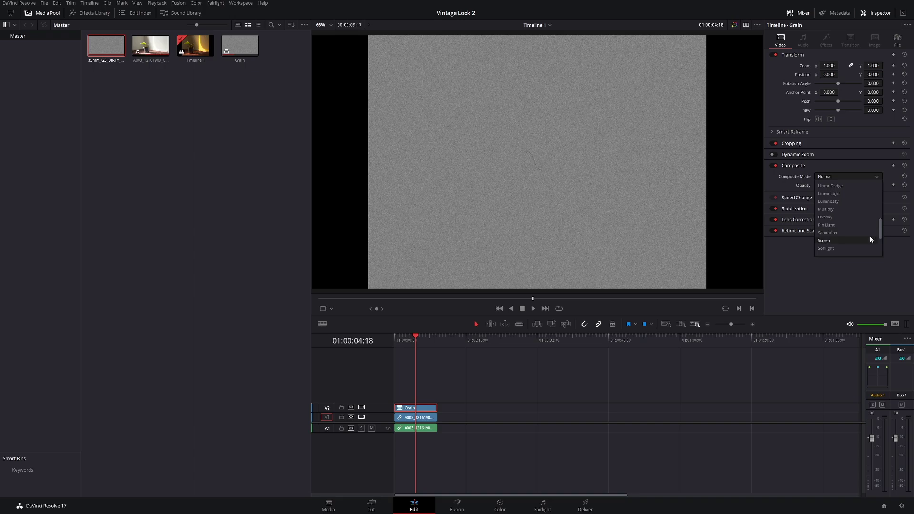
left_click(843, 216)
key("ctrl+f")
mouse_move(395, 495)
left_mouse_down()
mouse_move(506, 493)
mouse_move(376, 495)
mouse_move(508, 500)
mouse_move(379, 495)
mouse_move(408, 495)
left_mouse_up()
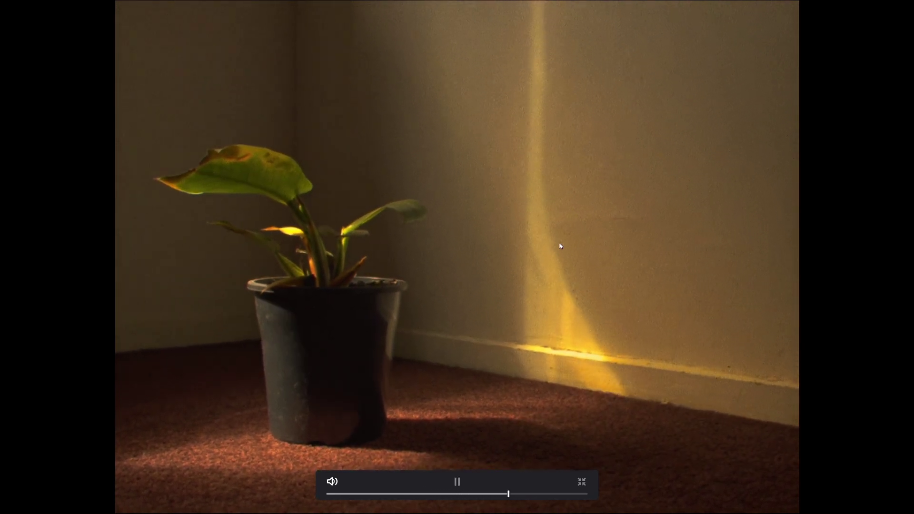
left_click_drag(419, 495, 388, 494)
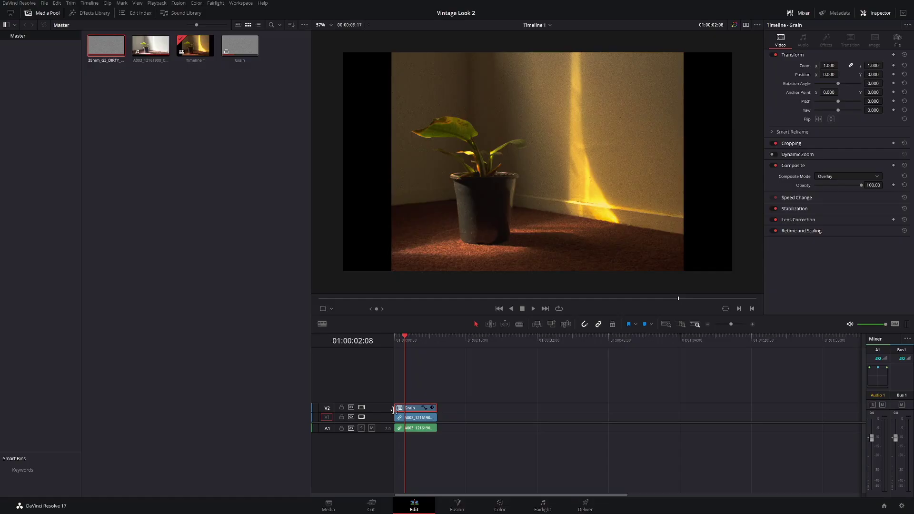
Step: Enlarge the grain by setting the Grain clip's zoom to 1.480, and review playback full screen
left_click_drag(827, 65, 840, 65)
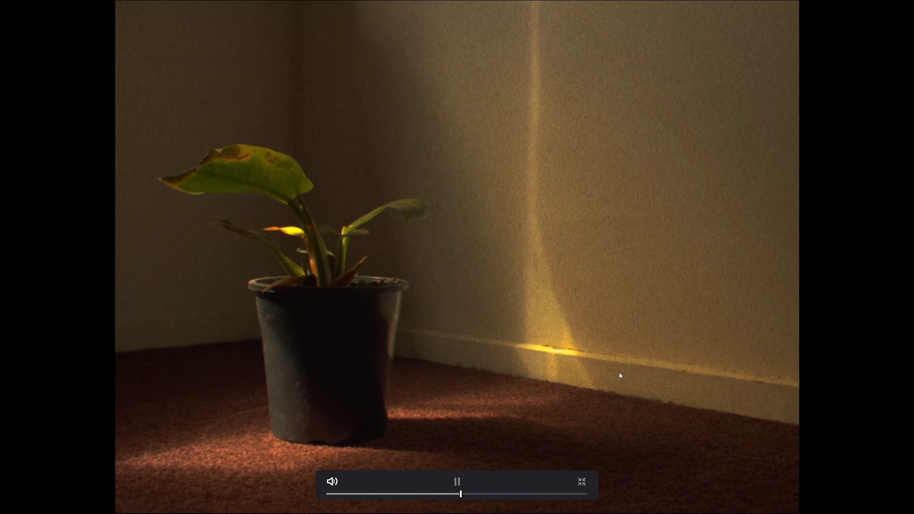
left_click(395, 494)
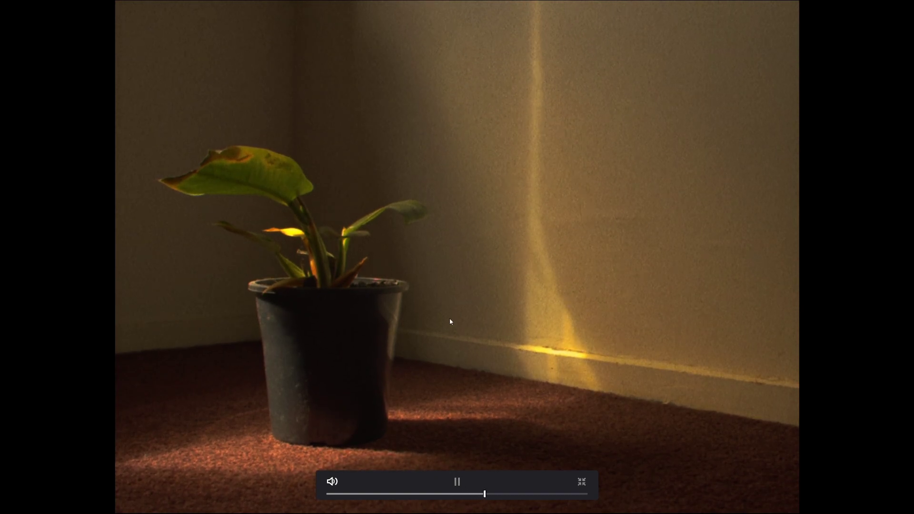
left_click(436, 466)
key("Escape")
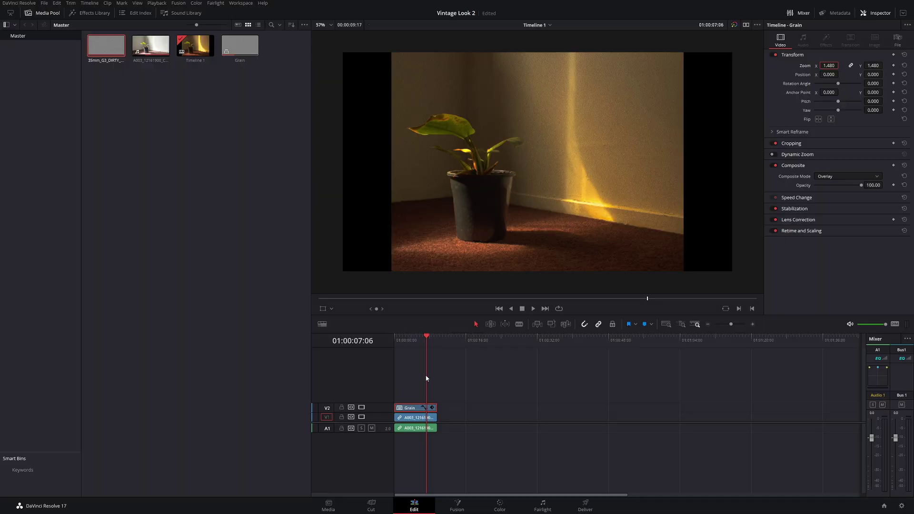
Step: Move the Grain clip up to track V3, past the end of the plant clip
mouse_move(424, 338)
left_mouse_down()
mouse_move(411, 339)
mouse_move(420, 346)
left_mouse_up()
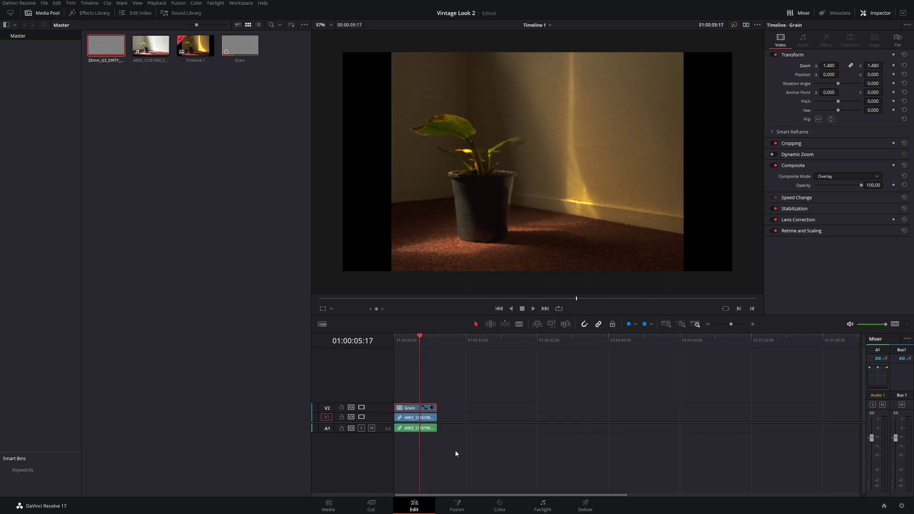
left_click(431, 427)
left_click(451, 425)
left_click_drag(409, 407, 540, 395)
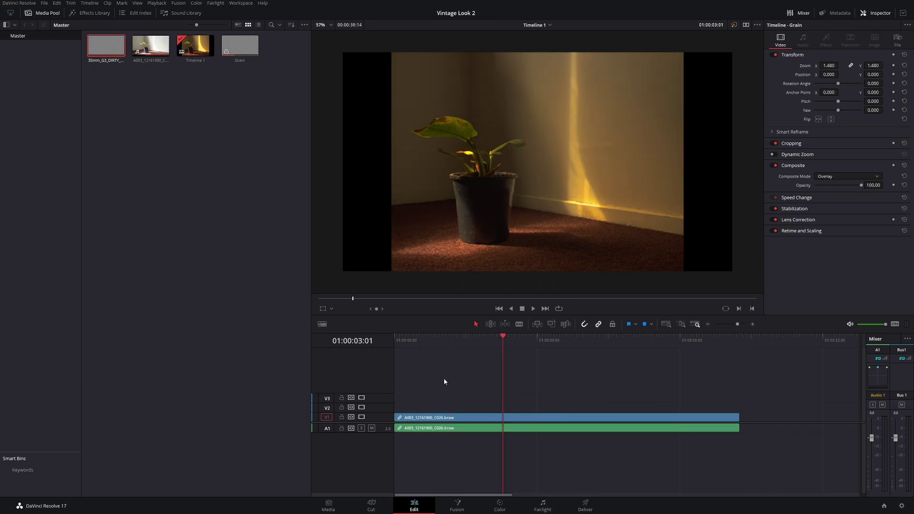
Step: Split the plant clip and its audio into eight pieces of varying length, with the first cut at 01:00:00:22
left_click(426, 340)
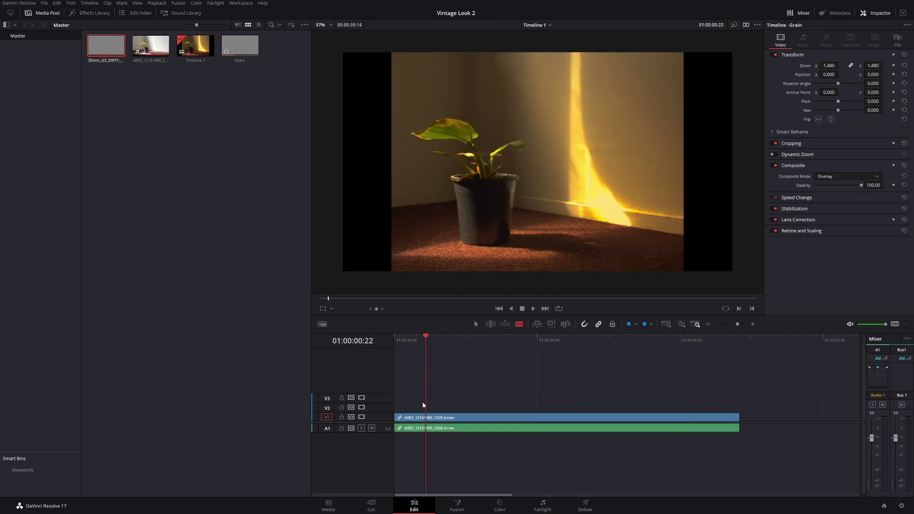
key("ctrl+b")
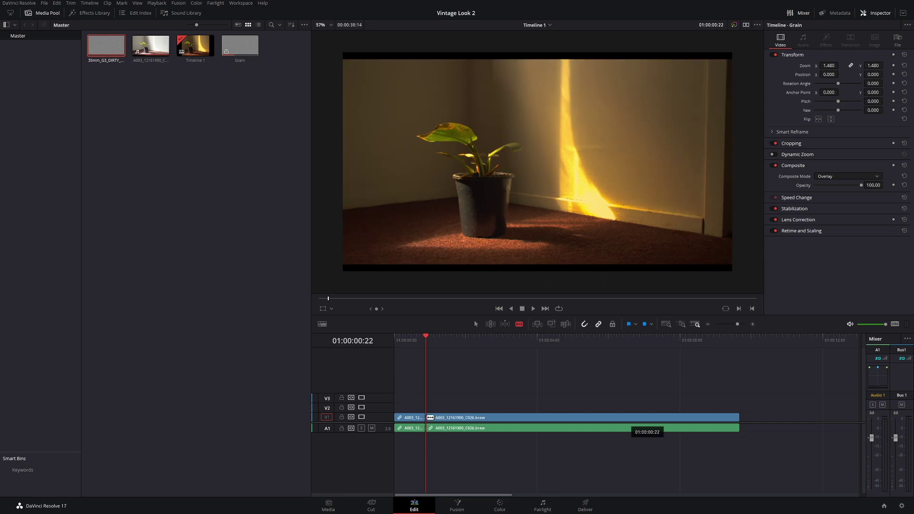
left_click(473, 419)
left_click(524, 418)
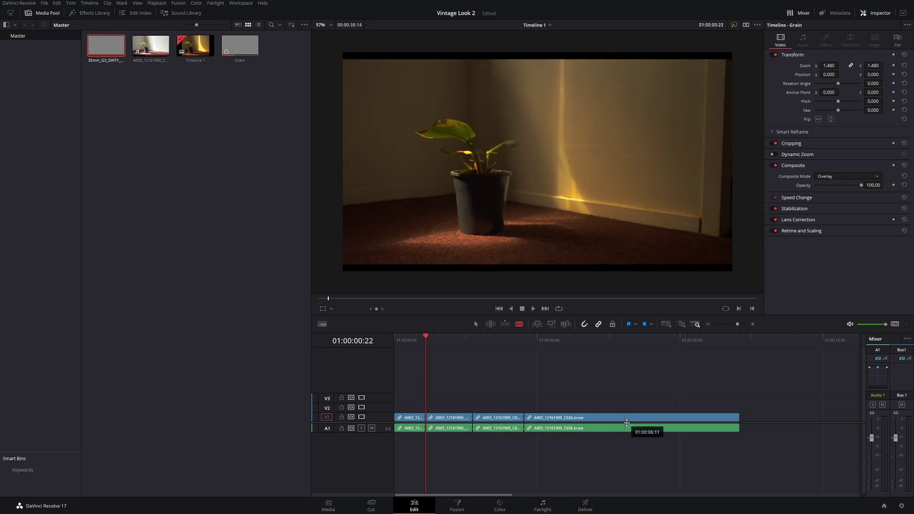
left_click(626, 419)
left_click(662, 419)
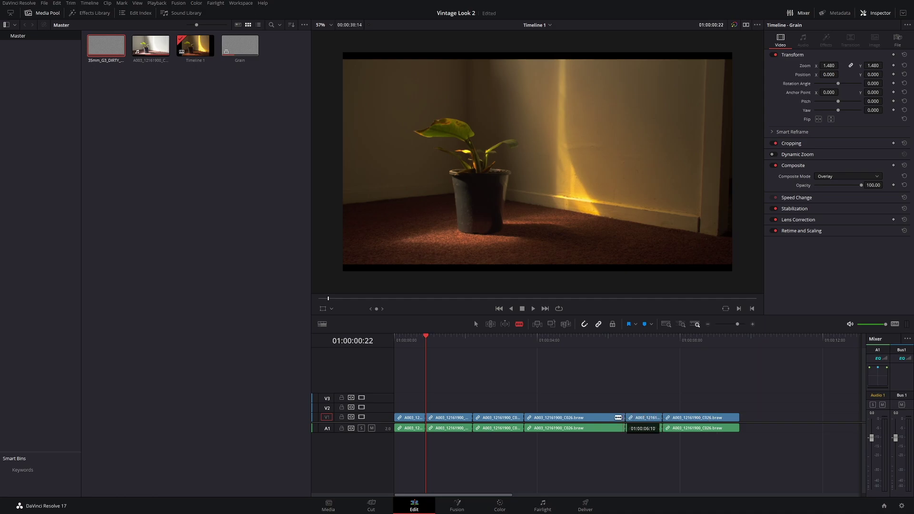
left_click(609, 418)
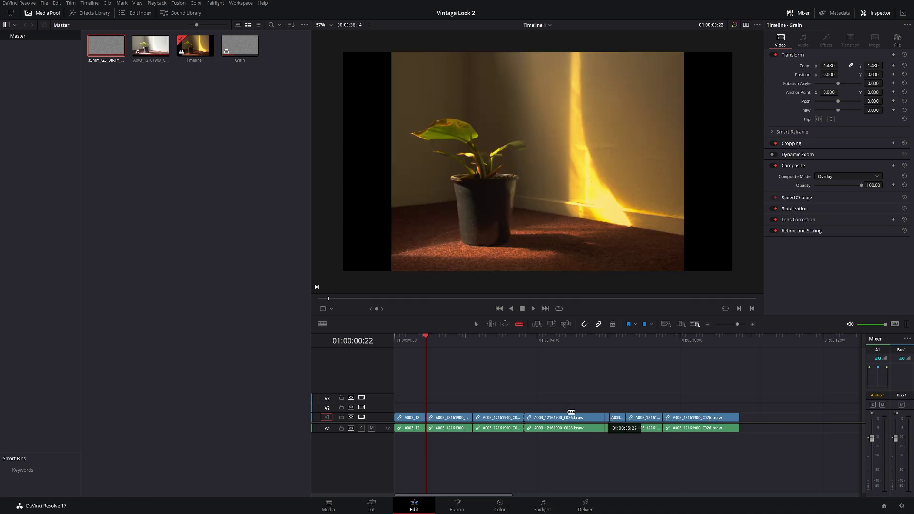
left_click(462, 418)
Step: Ripple-delete the two shortest pieces of the plant clip, the third and the sixth, to create jump cuts
key("a")
left_click(466, 418)
left_click(613, 421, "ctrl")
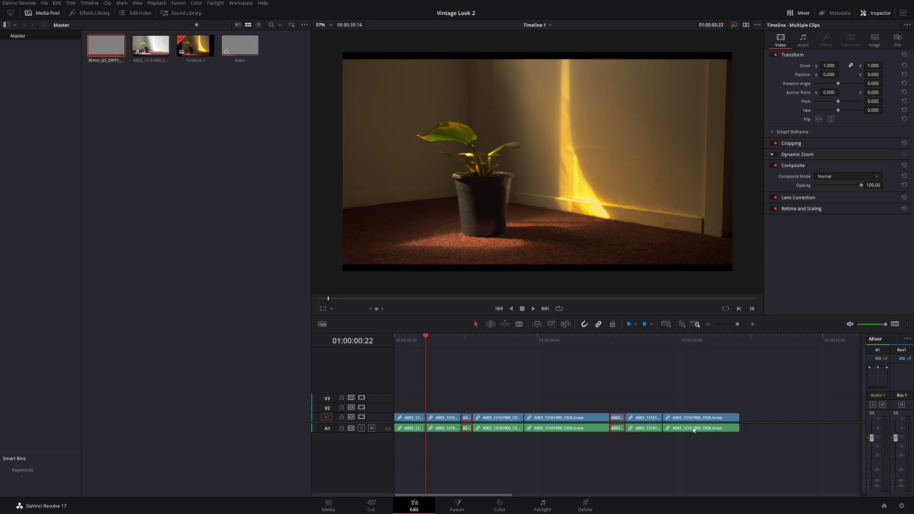
key("shift+BackSpace")
Step: Change the clip speed of the first plant piece without rippling the sequence
left_click(410, 343)
left_click(411, 419)
right_click(411, 419)
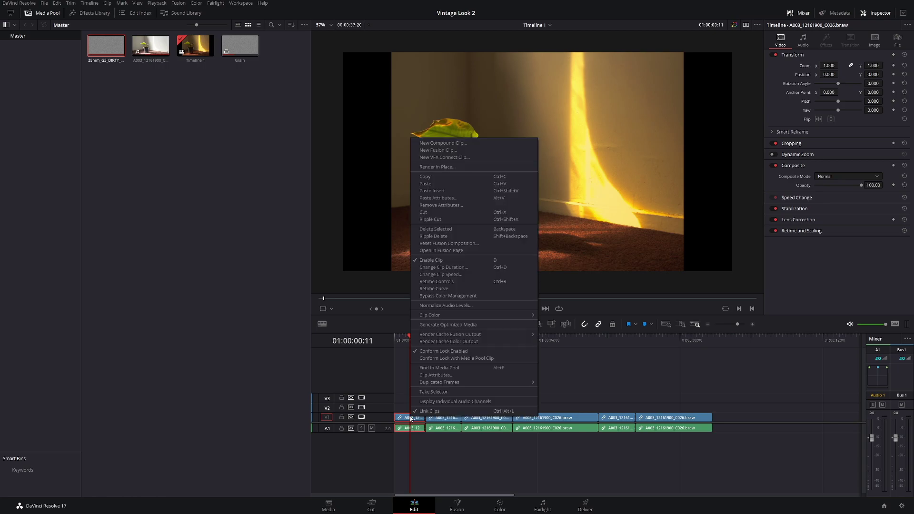
left_click(465, 275)
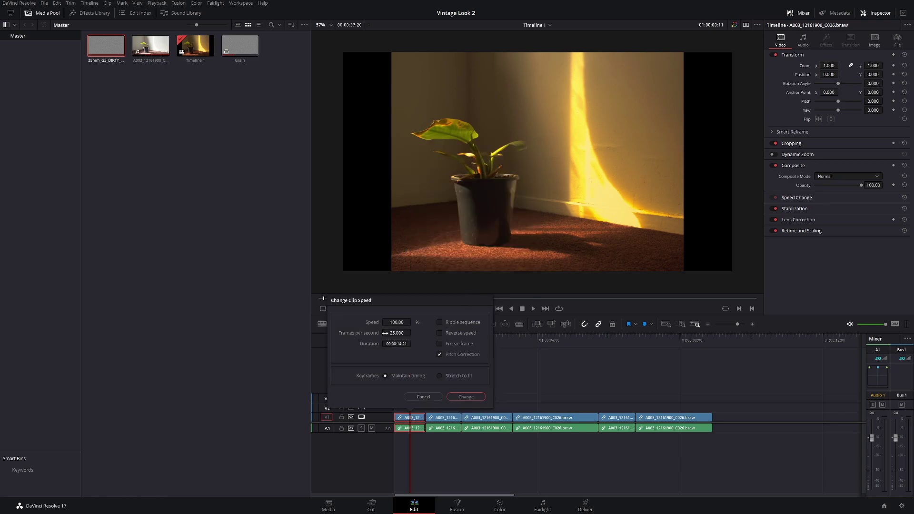
type("4")
key("Tab")
left_click(465, 396)
Step: Set the second plant piece's clip speed to 44% (11 frames per second)
left_click(437, 339)
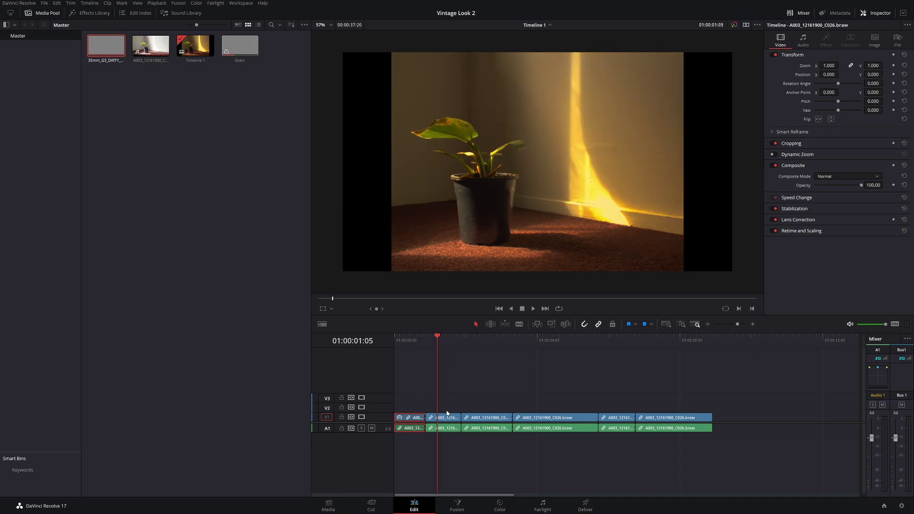
left_click(447, 417)
right_click(447, 417)
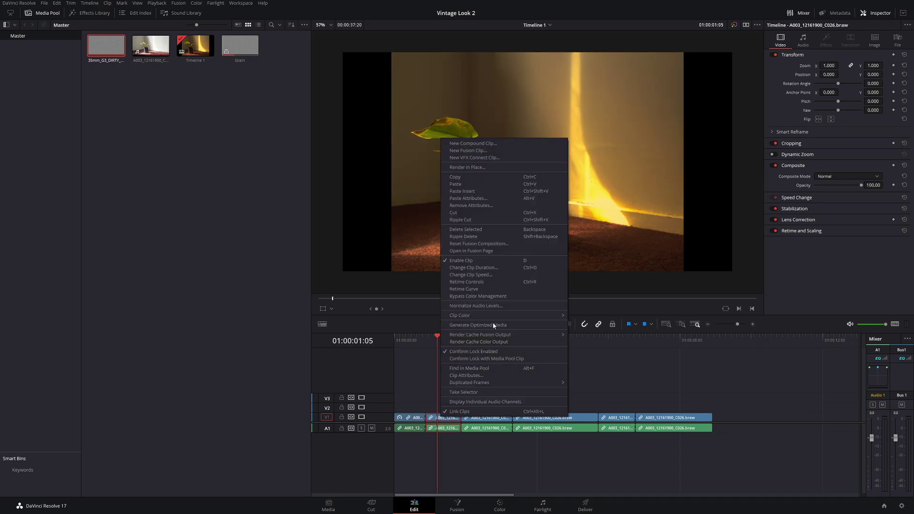
left_click(471, 274)
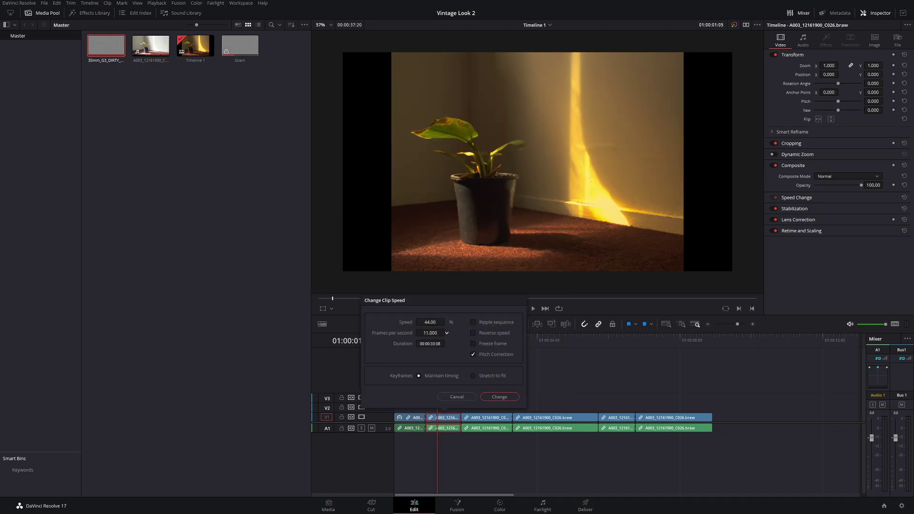
left_click(499, 396)
Step: Set the third plant piece's clip speed to 88% (22 frames per second)
left_click(485, 338)
left_click(487, 417)
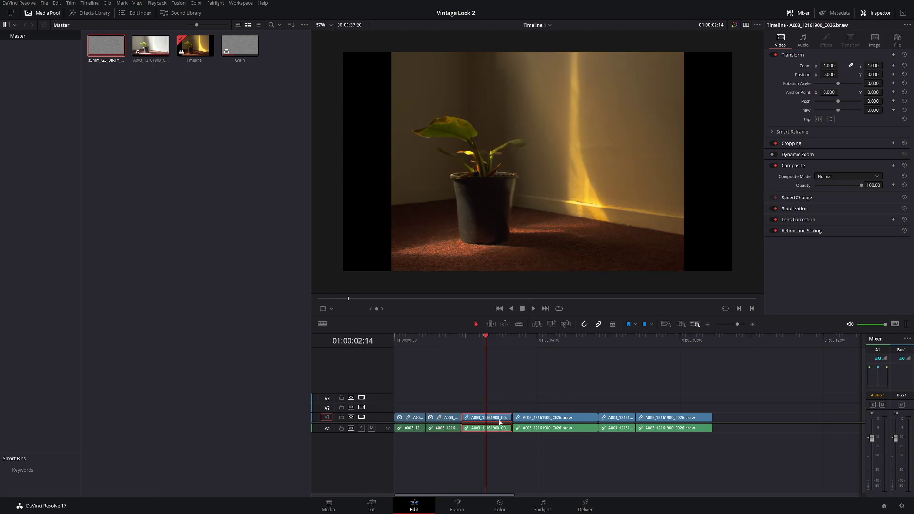
right_click(499, 419)
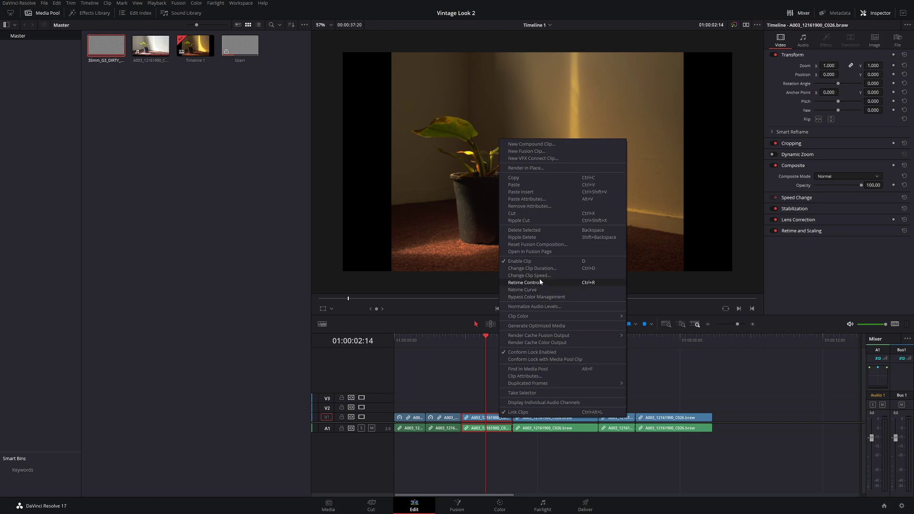
left_click(537, 282)
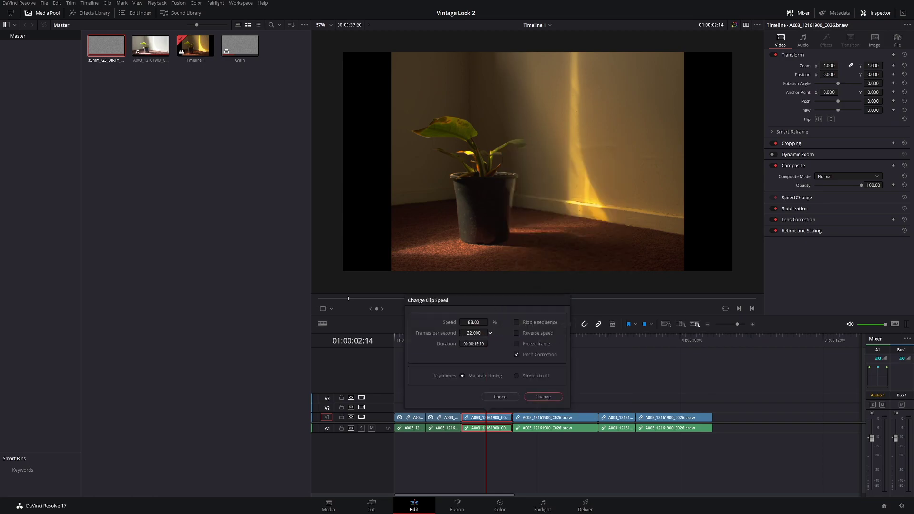
left_click(542, 397)
Step: Set the fourth plant piece's clip speed to 88% (22 frames per second)
left_click(556, 337)
left_click(578, 416)
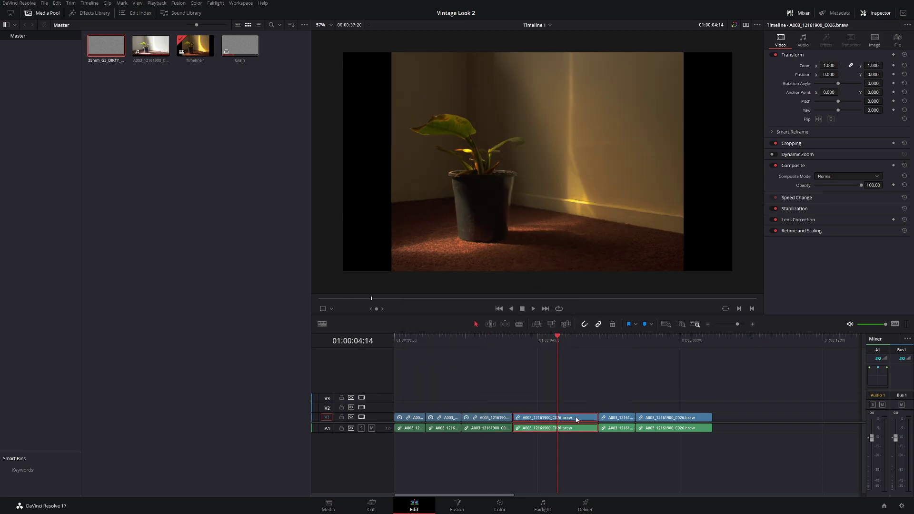
right_click(578, 415)
left_click(612, 281)
left_click_drag(542, 322, 538, 321)
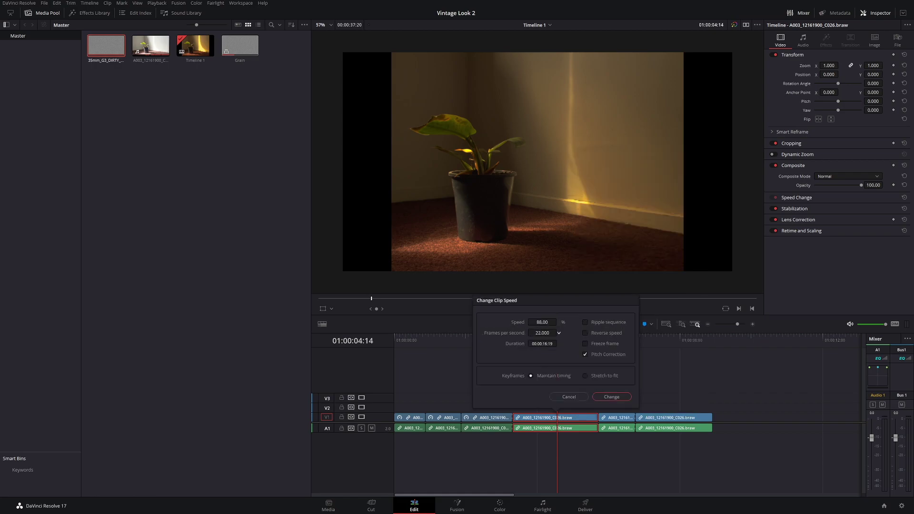
left_click(611, 397)
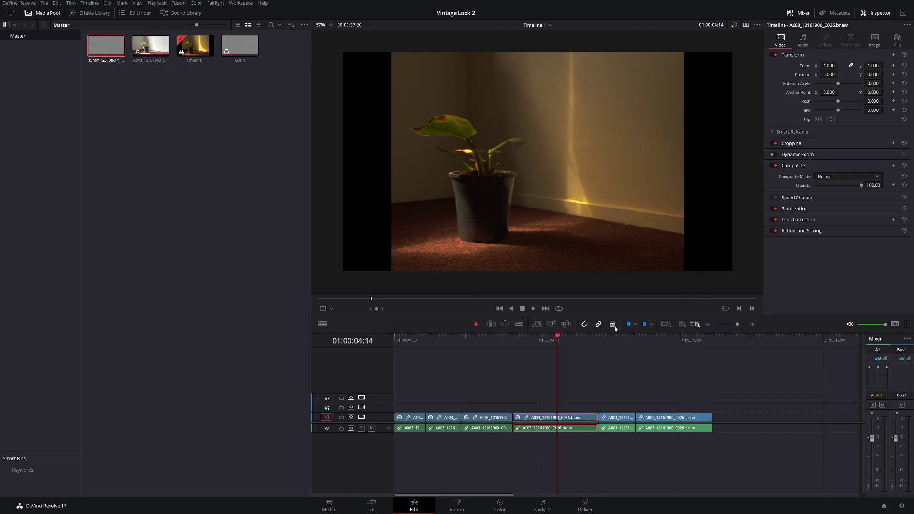
Step: Try to change the clip speed of the last two plant pieces
key("space")
left_click(673, 418)
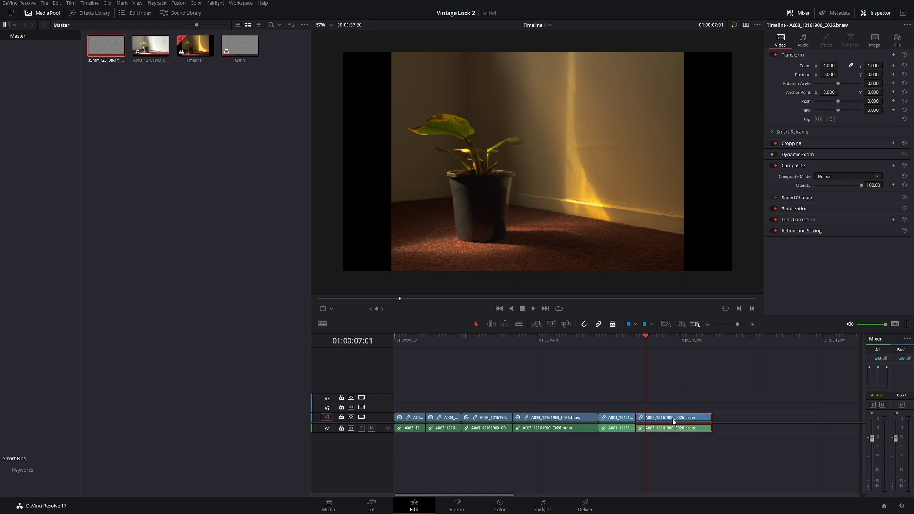
right_click(672, 419)
left_click(699, 281)
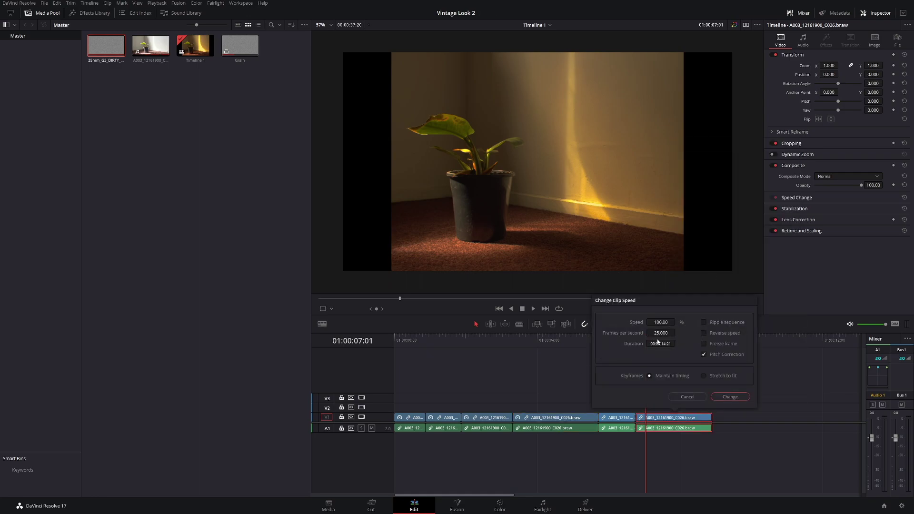
left_click_drag(647, 322, 633, 322)
left_click(703, 398)
left_click(616, 418)
right_click(617, 418)
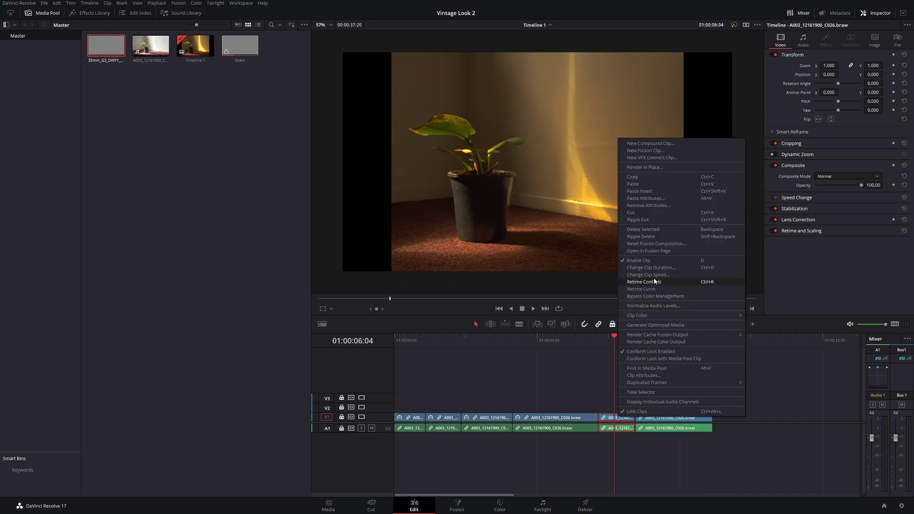
left_click(623, 281)
left_click(676, 397)
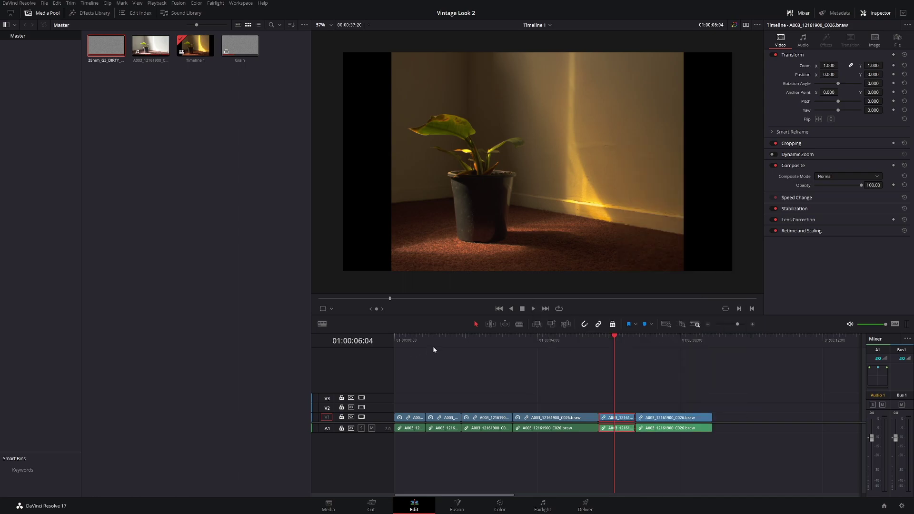
Step: Lay the Grain clip over all plant pieces on V2 from the timeline start, and open the first piece on the Color page
left_click_drag(419, 339, 395, 339)
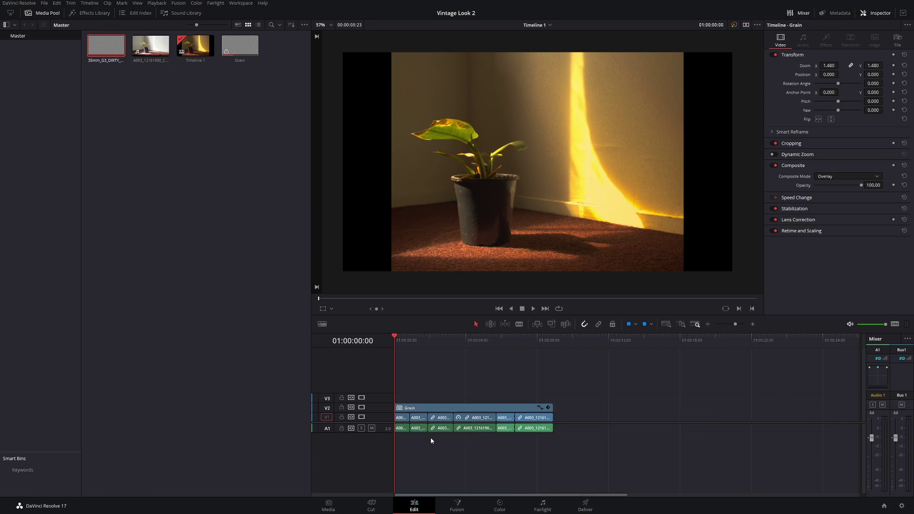
left_click(500, 505)
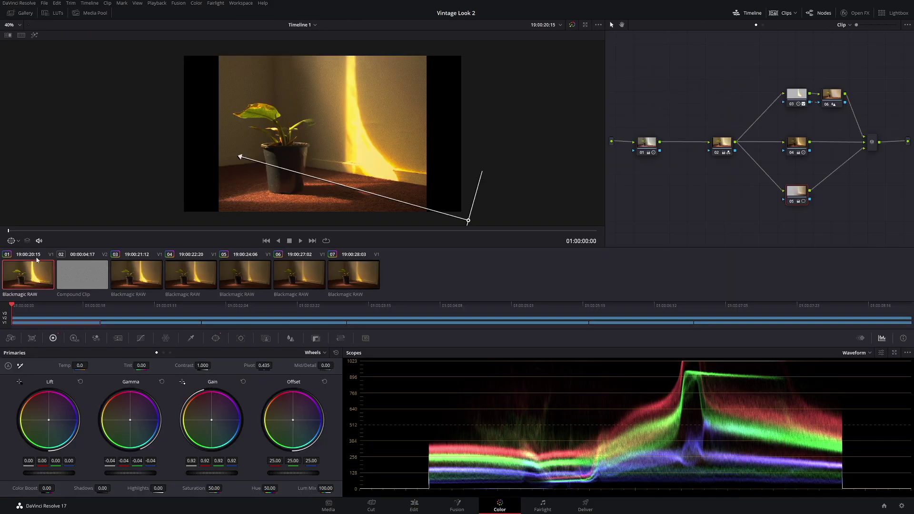
key("Left")
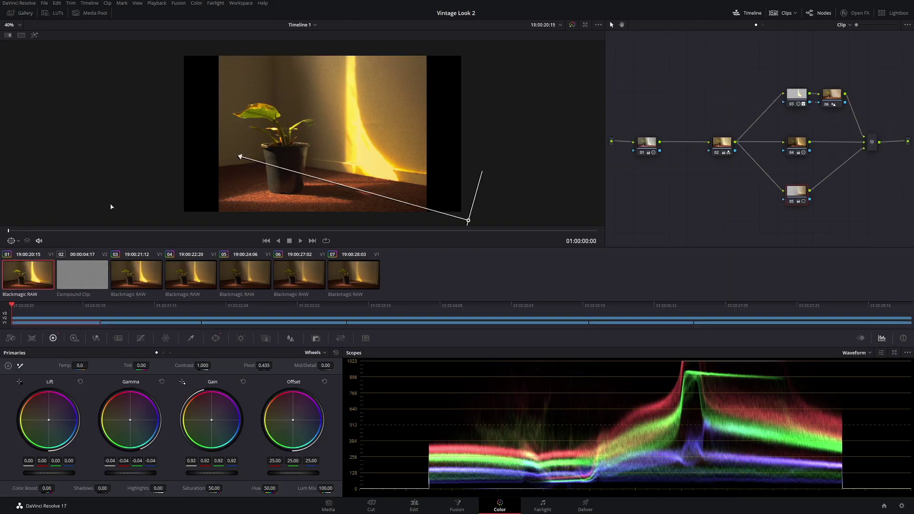